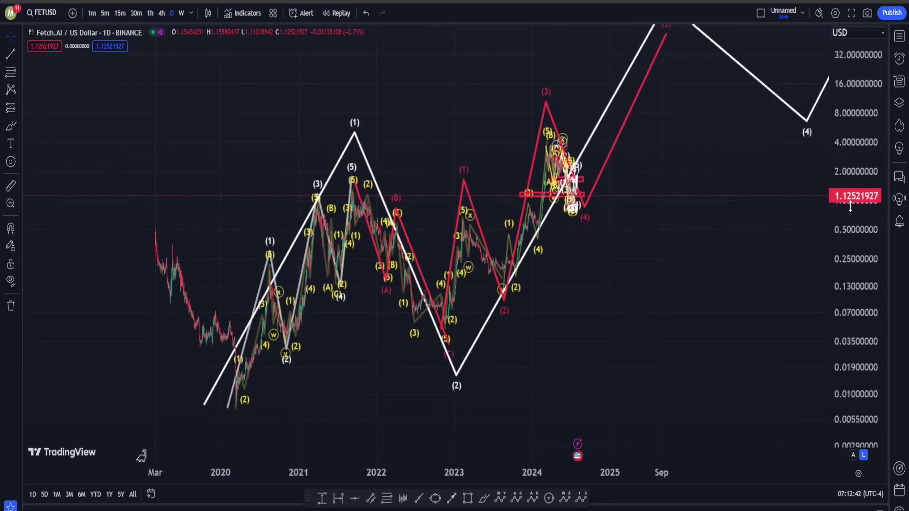
Step: Trace the waves of the 2020–2021 advance on the FETUSD chart with the brush and undo the strokes
mouse_move(471, 142)
mouse_down()
mouse_move(487, 146)
mouse_move(391, 144)
mouse_up()
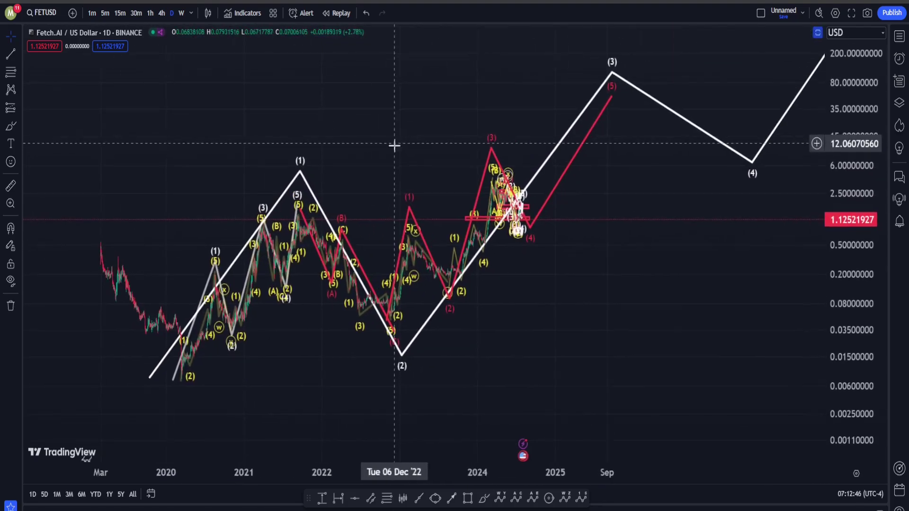
click(484, 498)
mouse_move(179, 379)
mouse_down()
mouse_move(203, 209)
mouse_move(246, 350)
mouse_up()
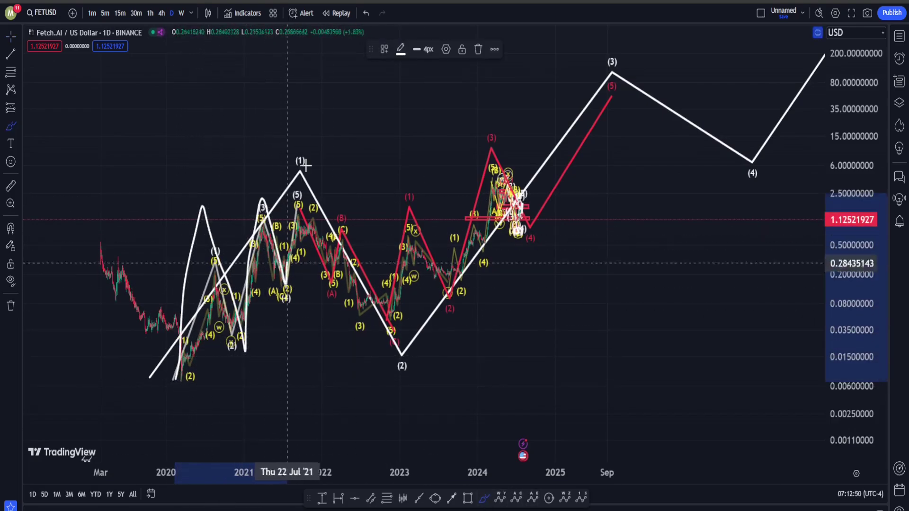
key(ctrl+z)
Step: Circle the white wave (1) peak and the white wave (2) low with the brush, undoing each stroke
mouse_move(310, 137)
mouse_down()
mouse_move(260, 187)
mouse_move(279, 120)
mouse_up()
key(ctrl+z)
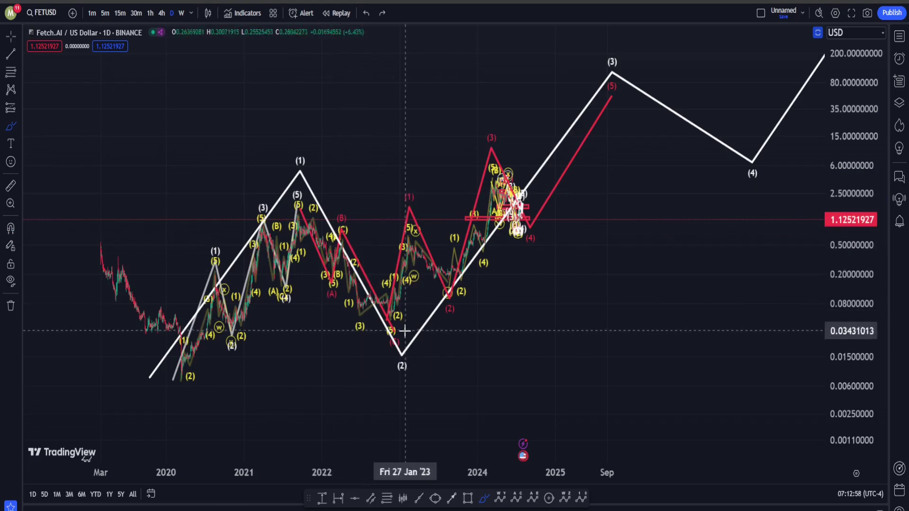
drag(397, 396, 404, 395)
key(ctrl+z)
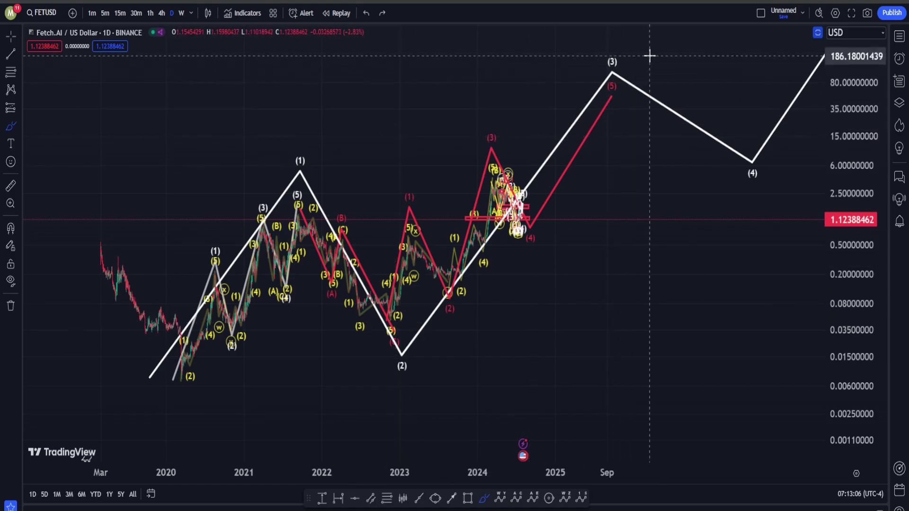
Step: Circle the projected white wave (3) peak, trace the red waves from the 2022 low to the 2024 high, and undo the strokes
mouse_move(646, 62)
mouse_down()
mouse_move(623, 20)
mouse_move(593, 102)
mouse_up()
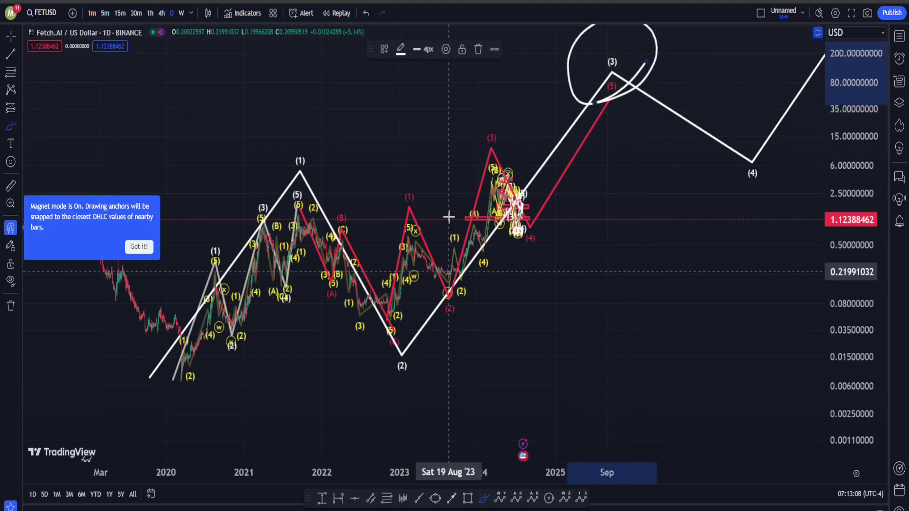
key(ctrl+z)
mouse_move(390, 281)
mouse_down()
mouse_move(416, 239)
mouse_move(436, 290)
mouse_move(500, 169)
mouse_up()
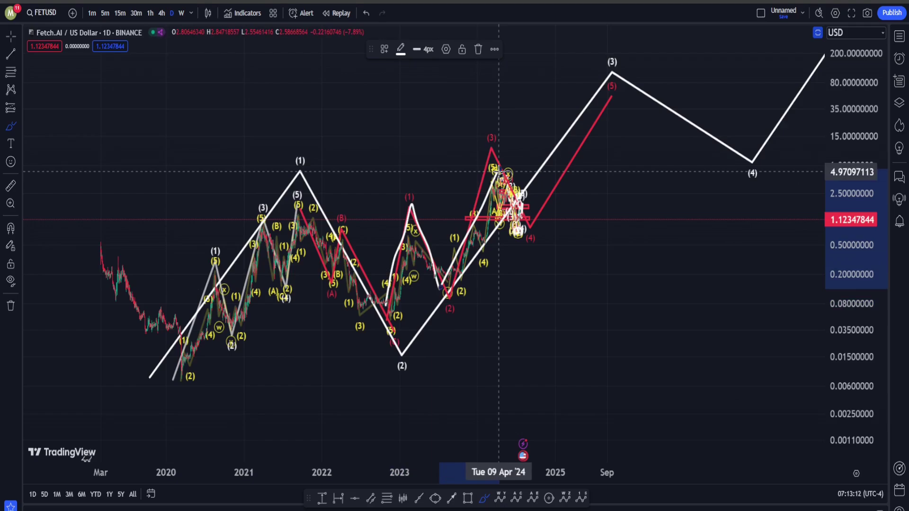
key(ctrl+z)
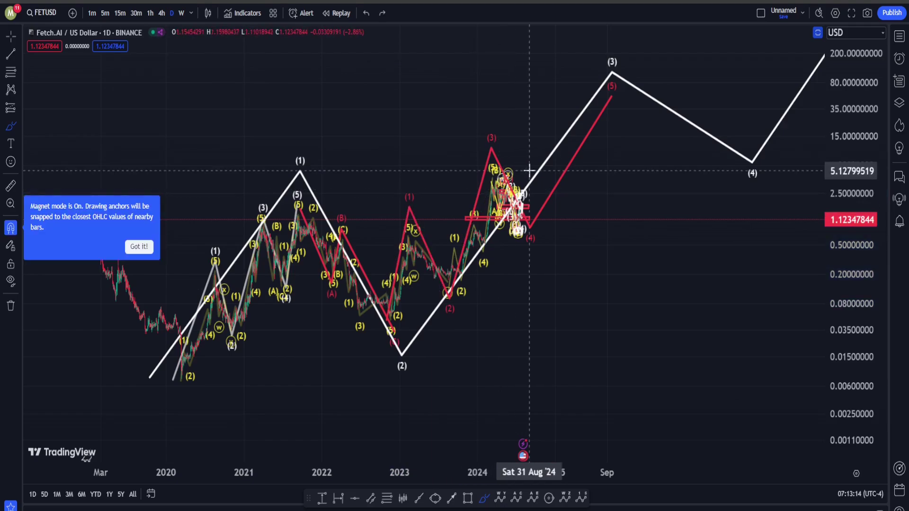
Step: Circle the 2024 correction between the red wave (3) peak and wave (4) low with the brush and undo it
double_click(865, 160)
scroll(255, 177, up, 15)
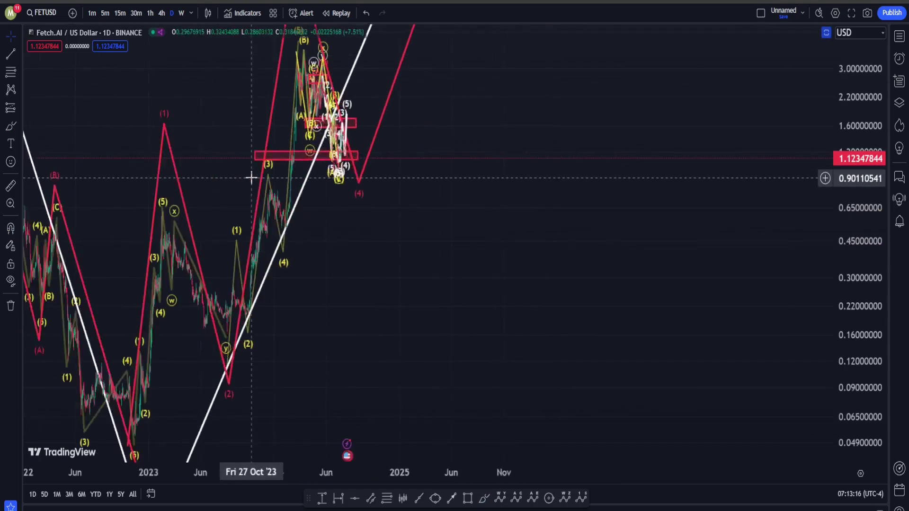
right_click(224, 173)
drag(171, 123, 789, 126)
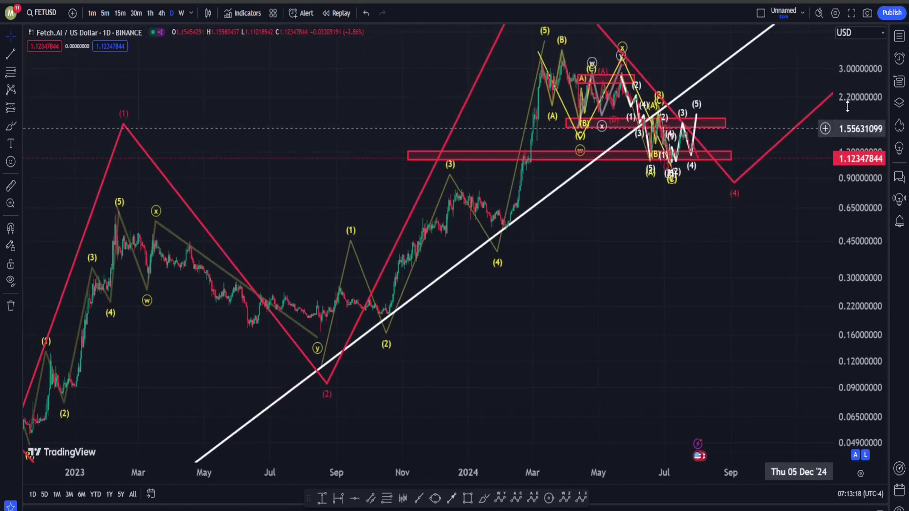
drag(847, 106, 847, 251)
drag(715, 331, 473, 413)
click(491, 499)
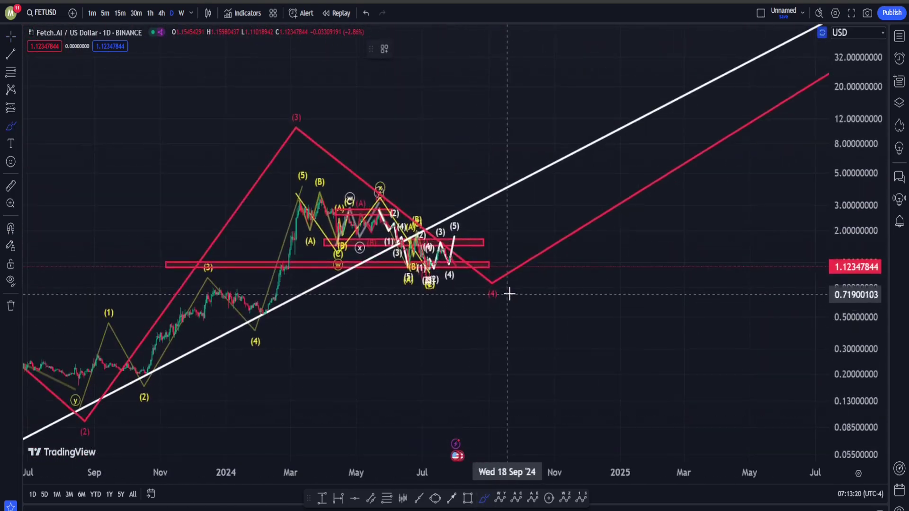
mouse_move(512, 297)
mouse_down()
mouse_move(360, 299)
mouse_move(556, 222)
mouse_move(516, 354)
mouse_up()
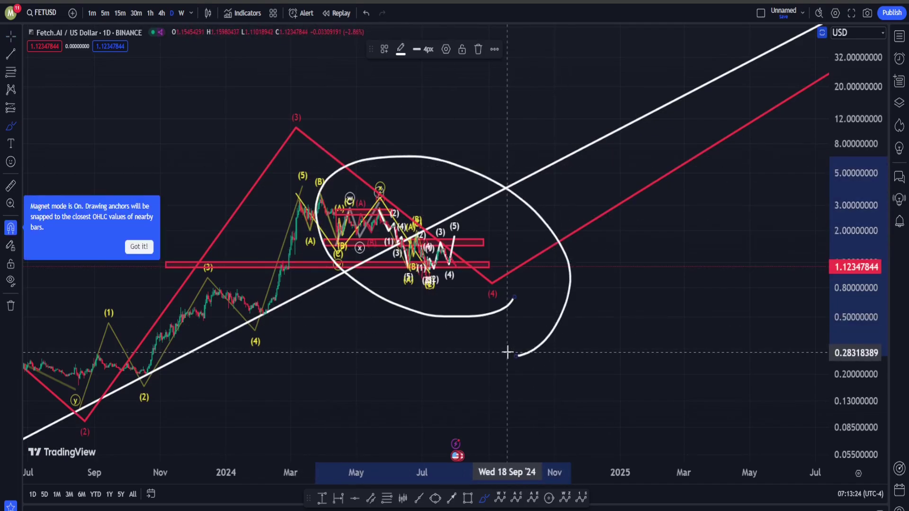
key(ctrl+z)
key(Escape)
scroll(533, 298, down, 3)
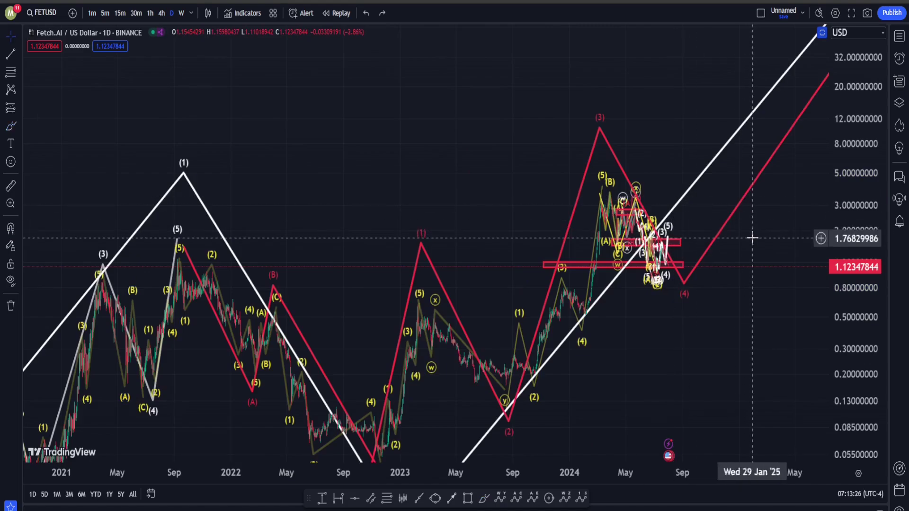
Step: Mark the projected red wave (5) target of 2025 with a brush stroke and undo it
drag(660, 75, 386, 125)
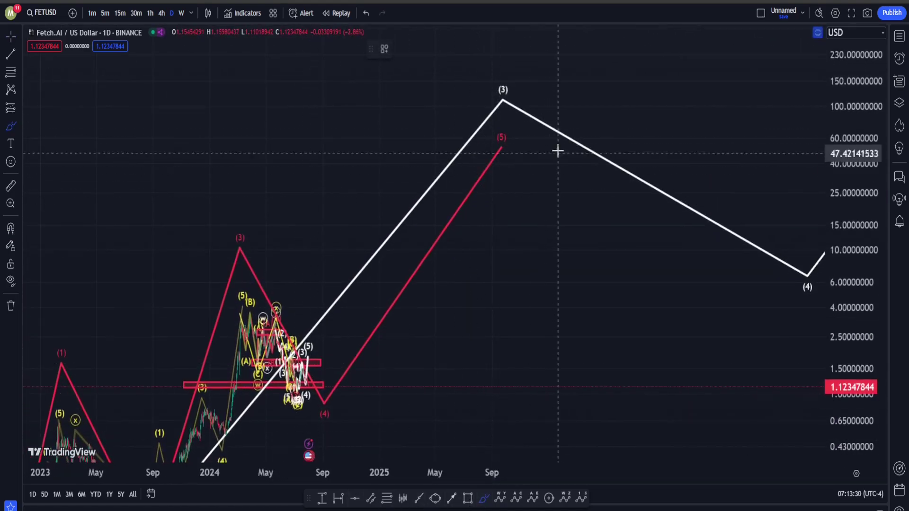
mouse_move(558, 151)
mouse_down()
mouse_move(426, 199)
mouse_move(525, 152)
mouse_up()
key(ctrl+z)
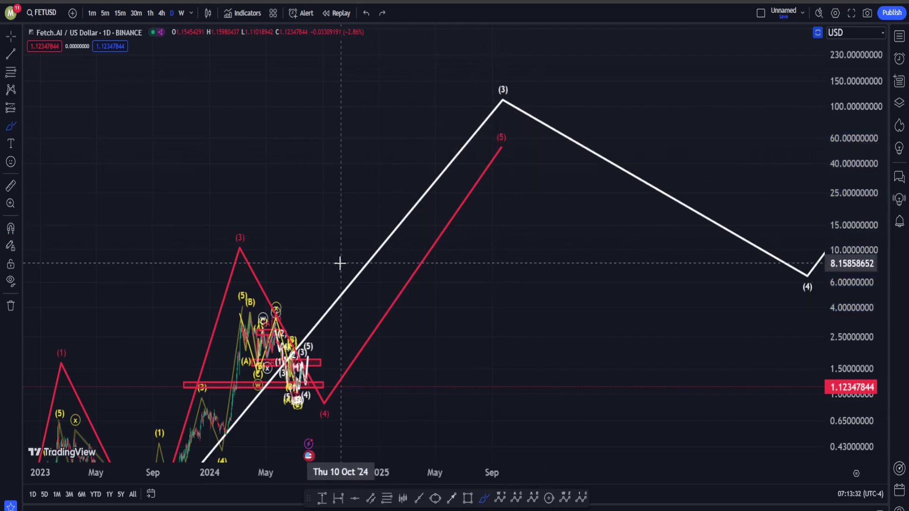
Step: Circle the early-2024 price peak with the brush, undo the stroke, and briefly hide and restore all drawings
drag(269, 310, 270, 310)
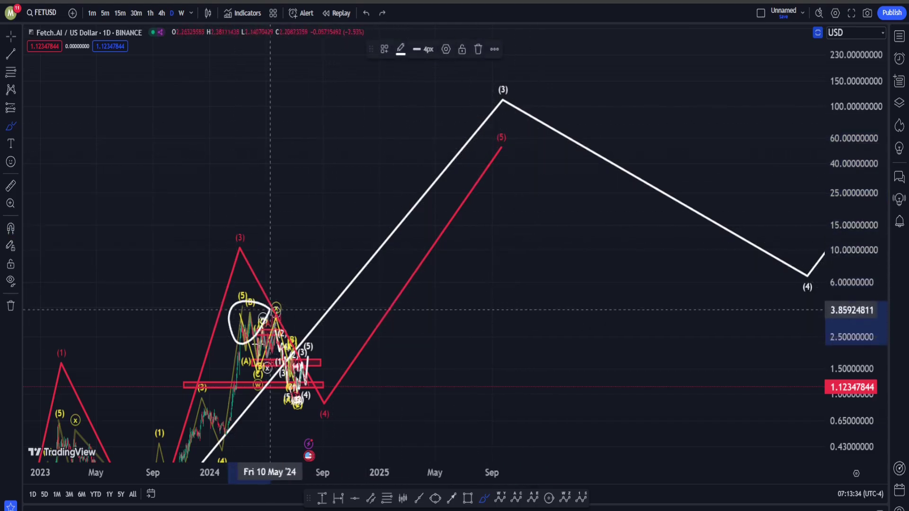
key(ctrl+z)
click(10, 280)
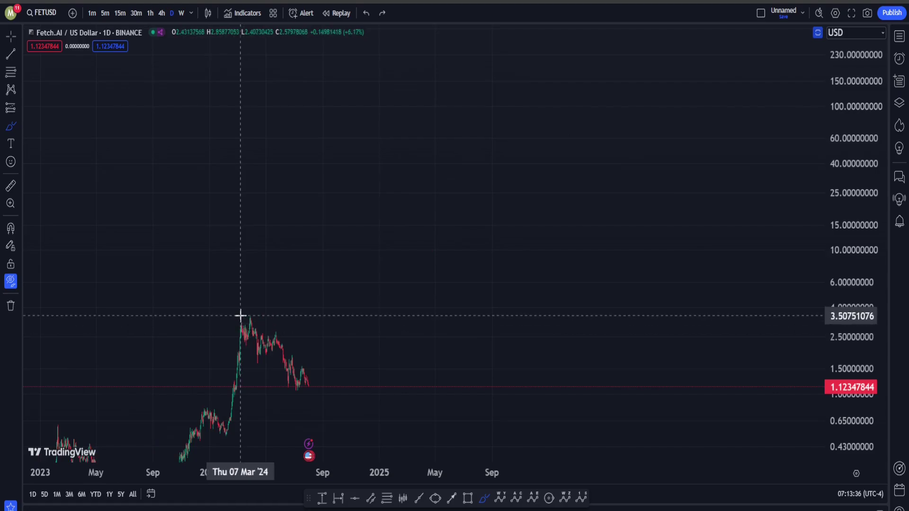
click(10, 281)
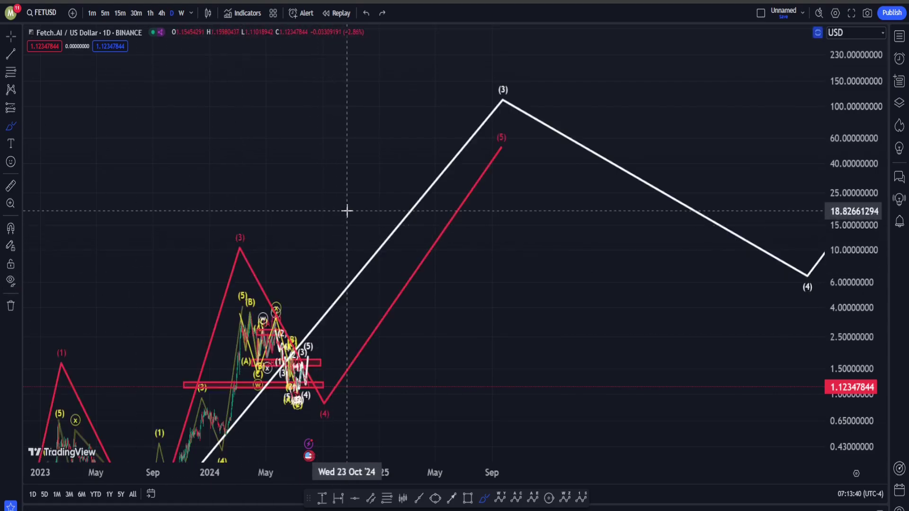
Step: Trace the projected advance from white wave (4) to wave (5), circle the wave (5) peak, and undo the brush strokes
scroll(426, 211, down, 3)
drag(502, 179, 451, 91)
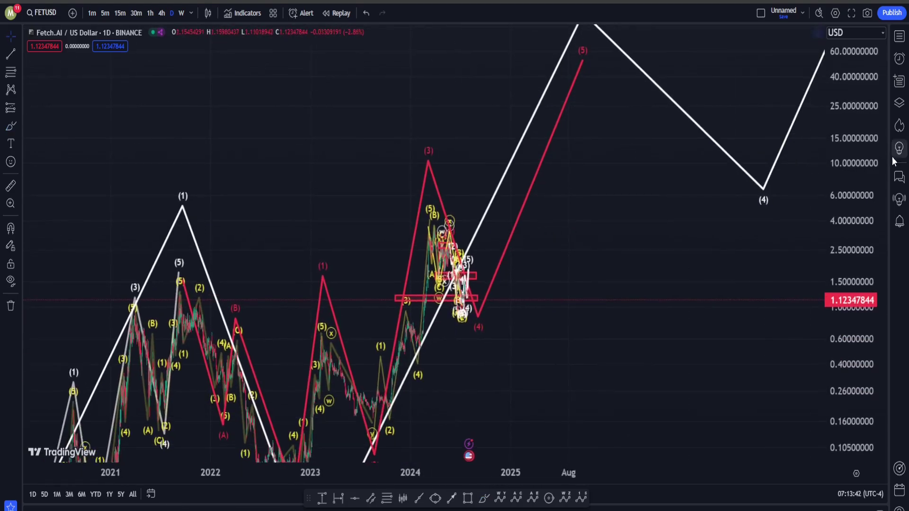
drag(859, 234, 856, 341)
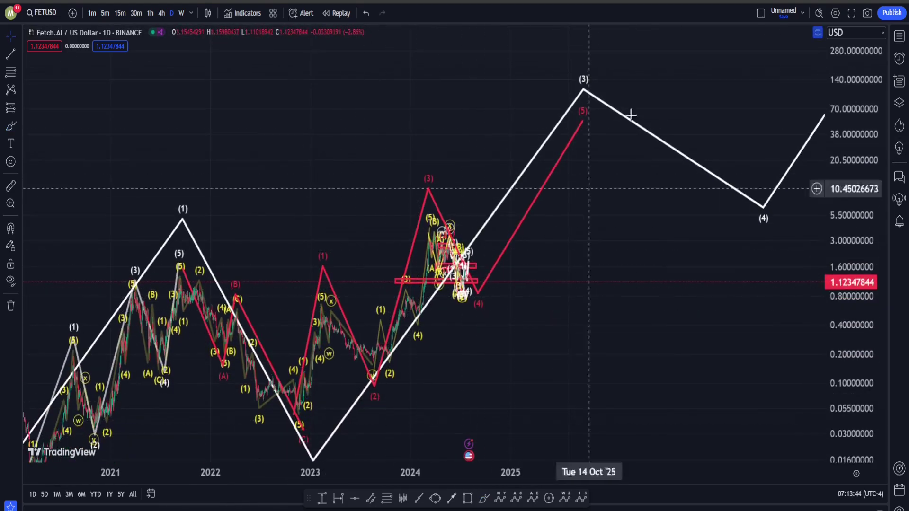
right_click(696, 101)
drag(666, 57, 497, 114)
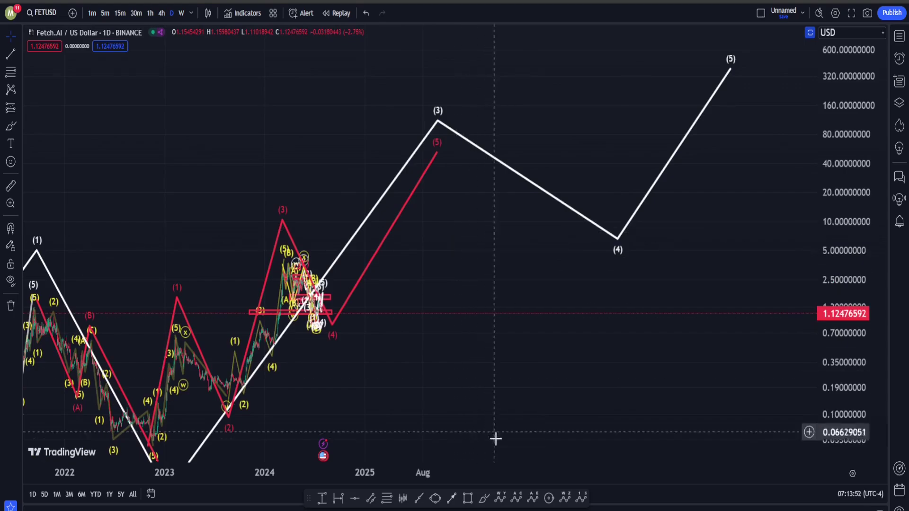
click(484, 498)
mouse_move(653, 222)
mouse_down()
mouse_move(581, 223)
mouse_move(612, 227)
mouse_move(675, 170)
mouse_move(748, 52)
mouse_move(741, 92)
mouse_move(761, 74)
mouse_move(735, 94)
mouse_up()
key(ctrl+z)
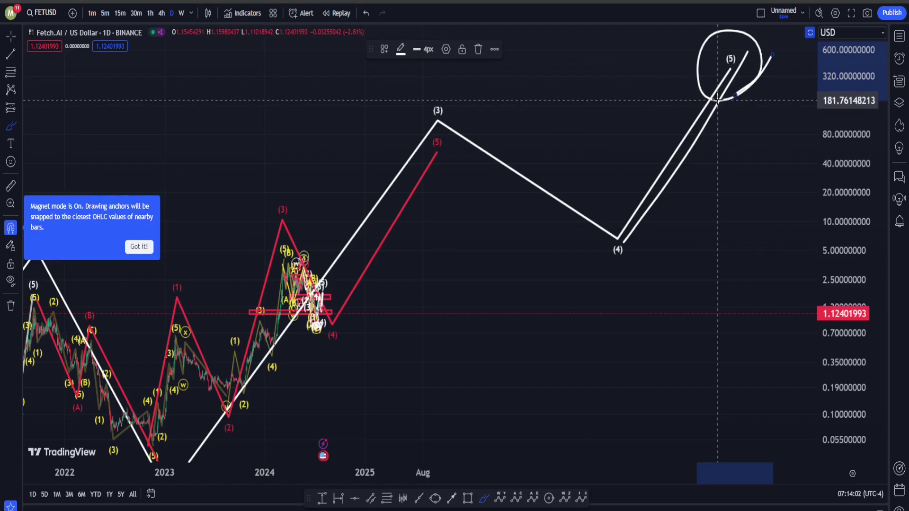
key(ctrl+z)
key(Escape)
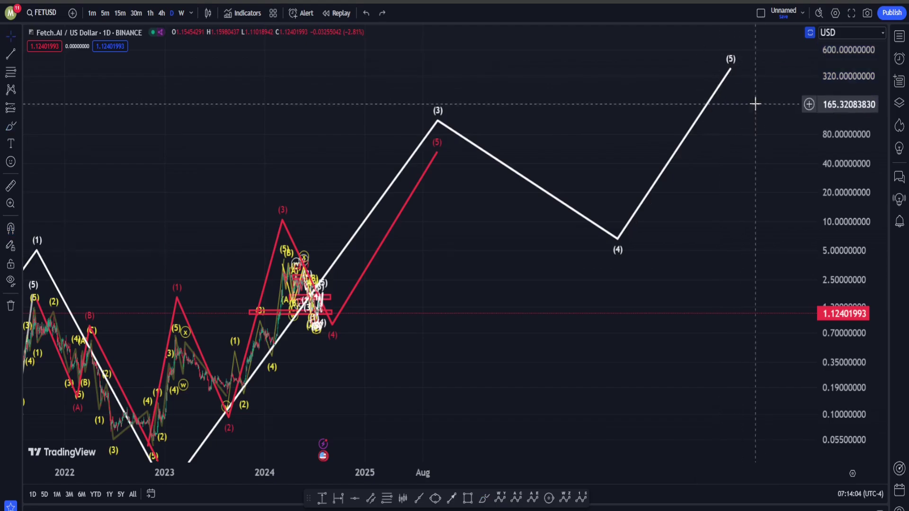
Step: Reset the price scale to auto-fit and switch the chart to the 4-hour interval
drag(848, 121, 847, 129)
drag(743, 154, 681, 253)
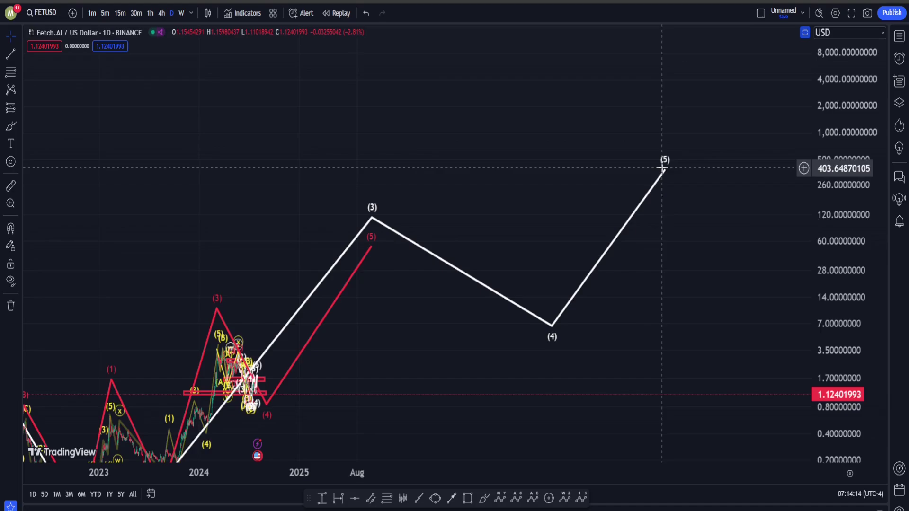
double_click(844, 164)
scroll(361, 185, down, 5)
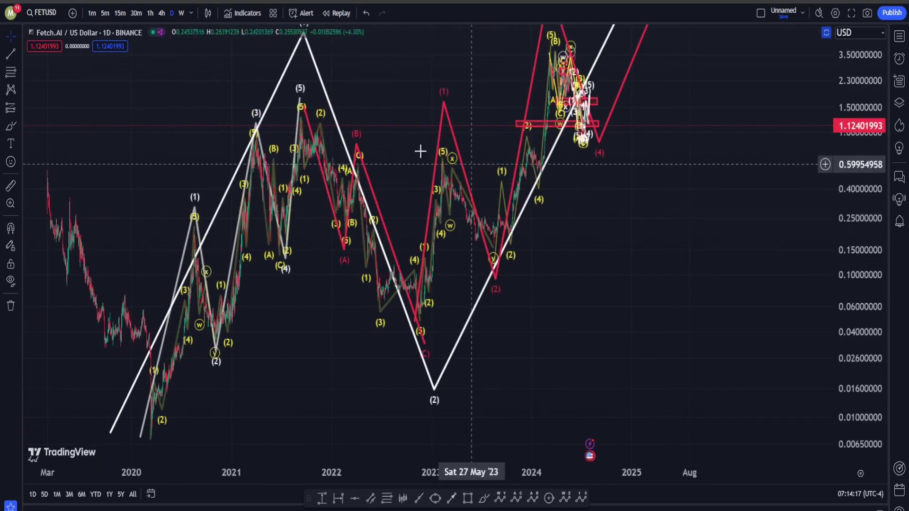
click(161, 13)
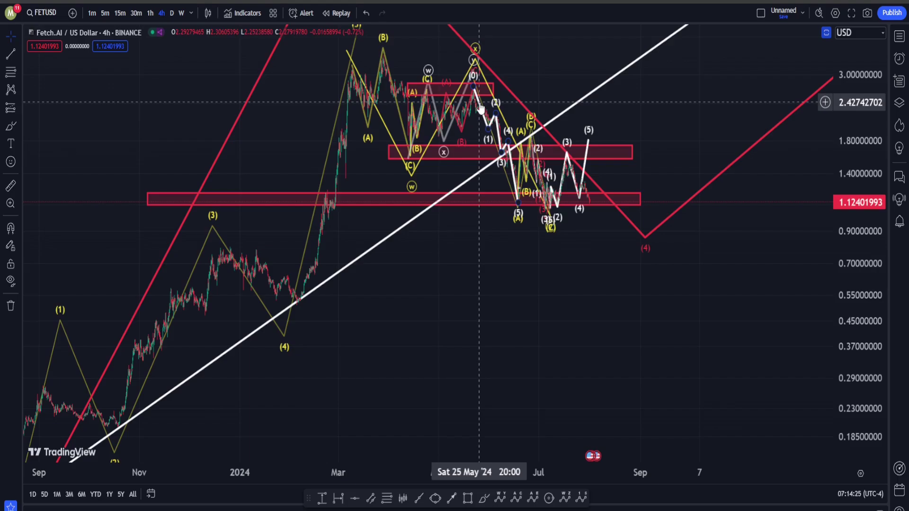
Step: Circle the early July 2024 low on the 4-hour chart with the brush and undo it
scroll(474, 107, up, 12)
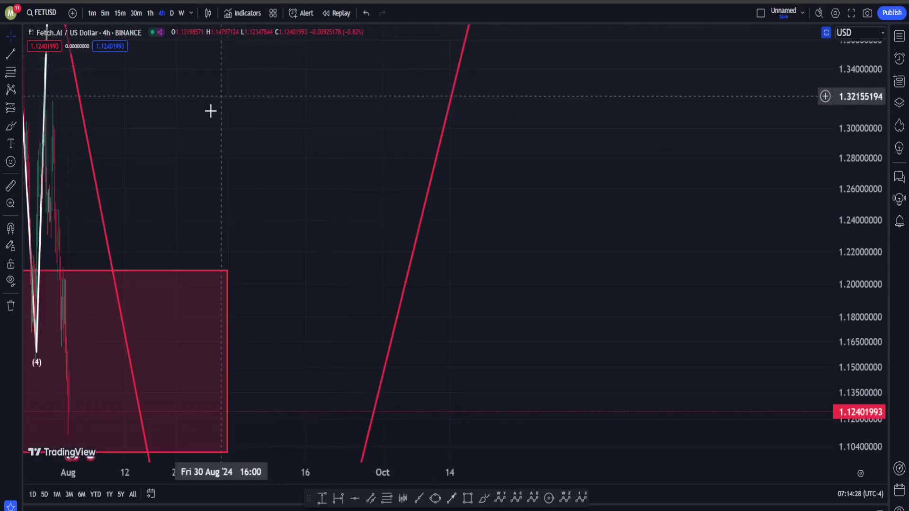
drag(201, 113, 628, 125)
scroll(628, 125, down, 2)
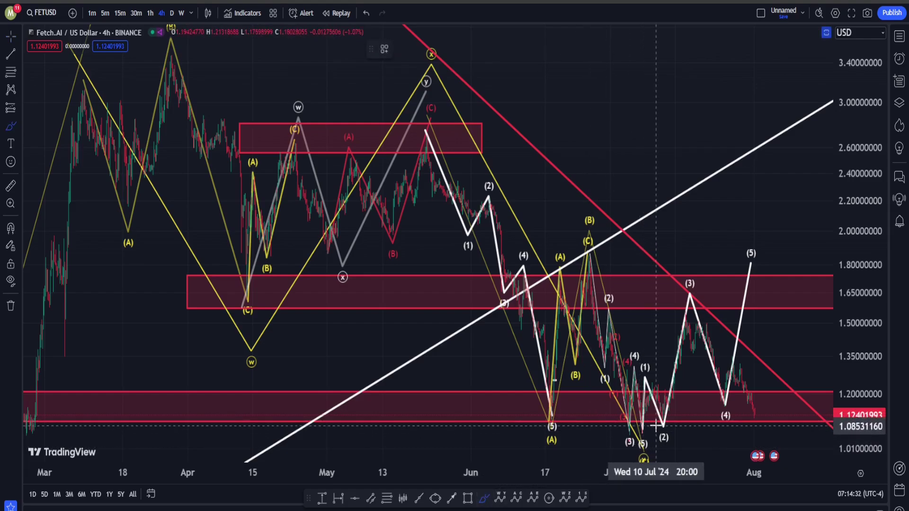
mouse_move(658, 420)
mouse_down()
mouse_move(600, 398)
mouse_move(645, 453)
mouse_move(633, 402)
mouse_up()
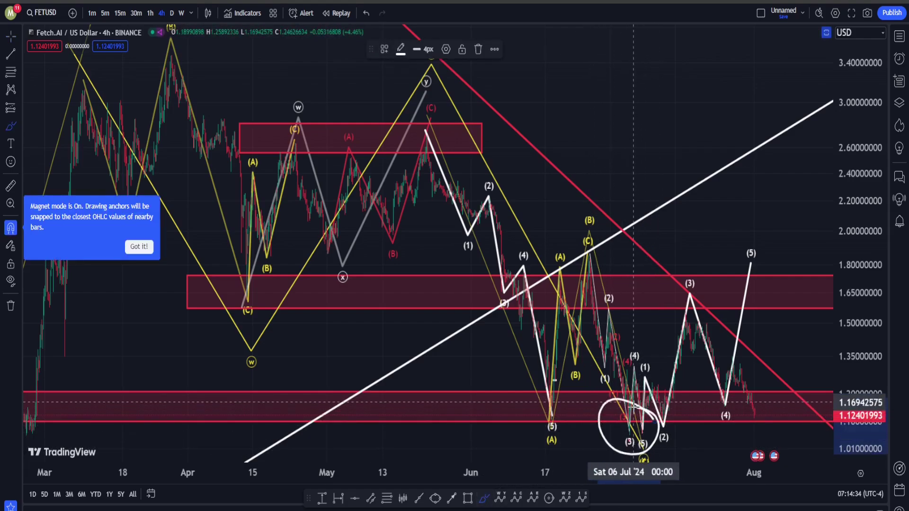
key(ctrl+z)
key(Escape)
Step: Examine the 4-hour wave counts of the 2024 correction, from the March high to the projected red wave (4) low
drag(584, 114, 674, 129)
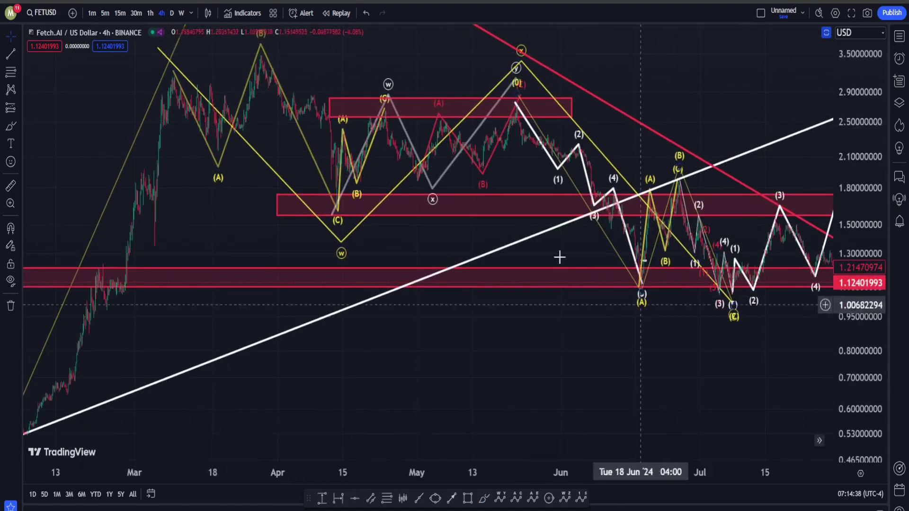
drag(427, 69, 631, 105)
scroll(455, 115, up, 4)
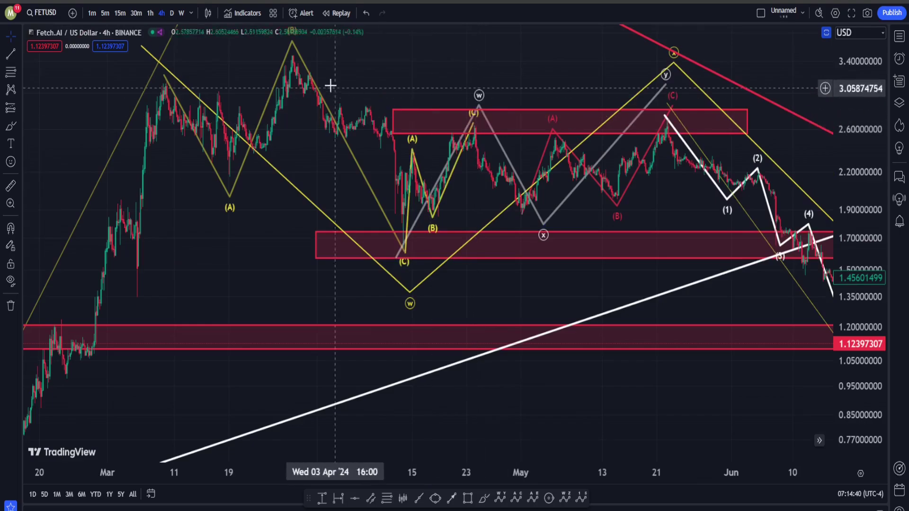
scroll(331, 90, left, 8)
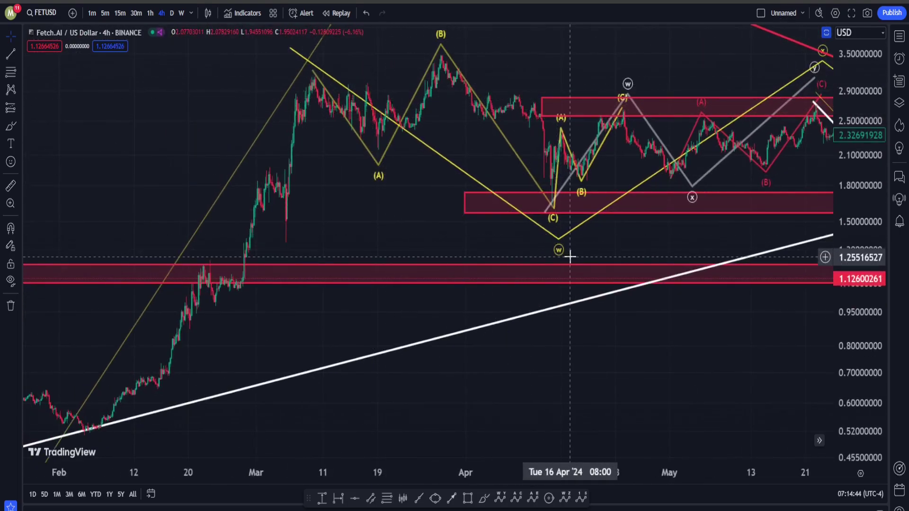
scroll(582, 239, right, 8)
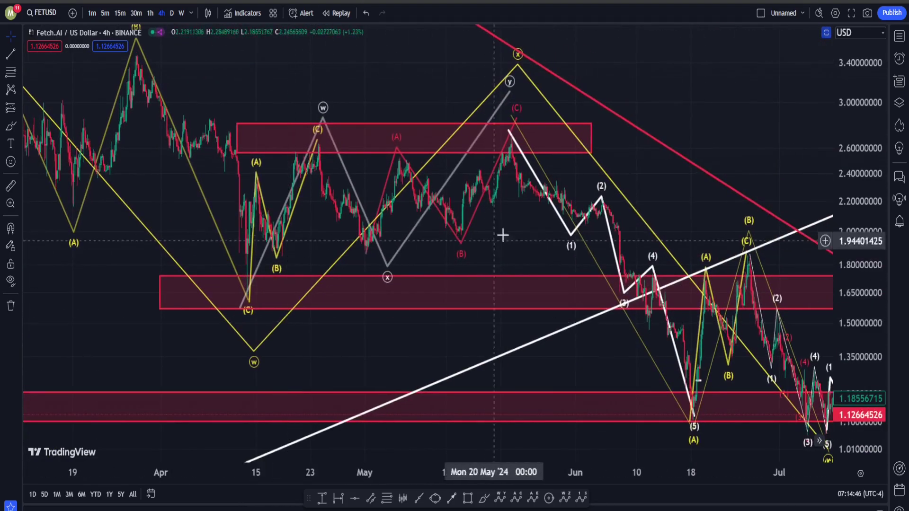
drag(700, 107, 350, 109)
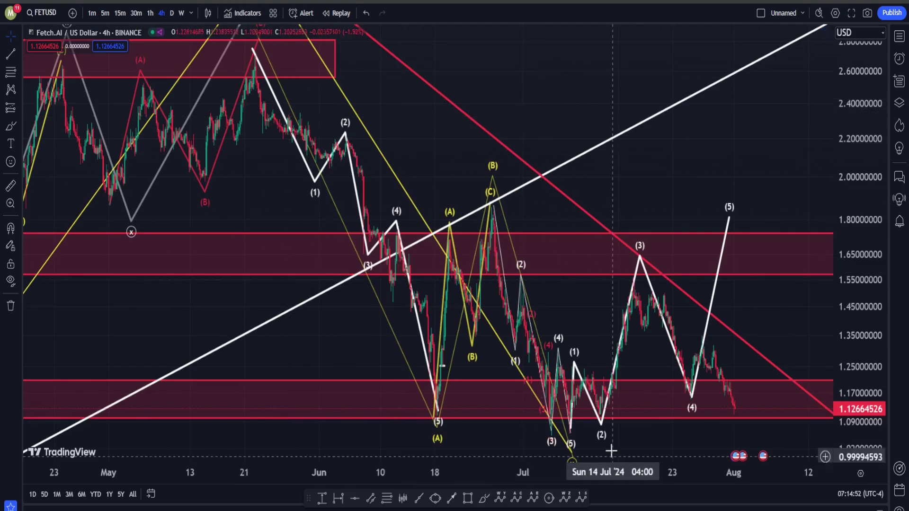
drag(867, 137, 864, 286)
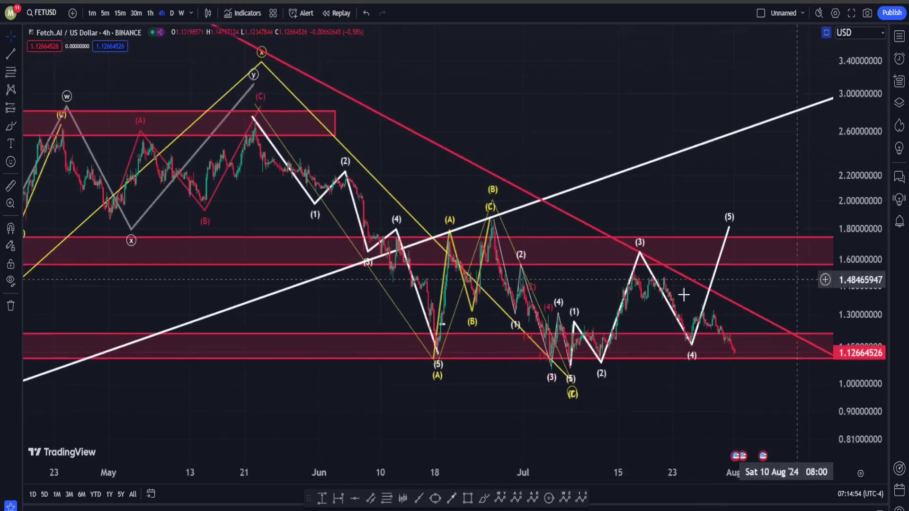
scroll(632, 275, down, 8)
drag(738, 75, 286, 79)
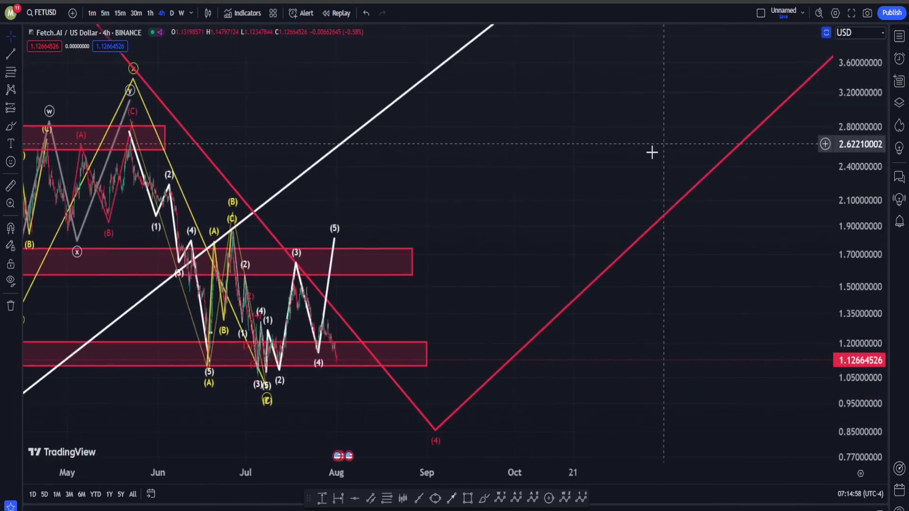
Step: Draw a horizontal rectangle zone between about 0.87 and 0.80 in the empty area after the projected red wave (4) low
drag(647, 158, 334, 110)
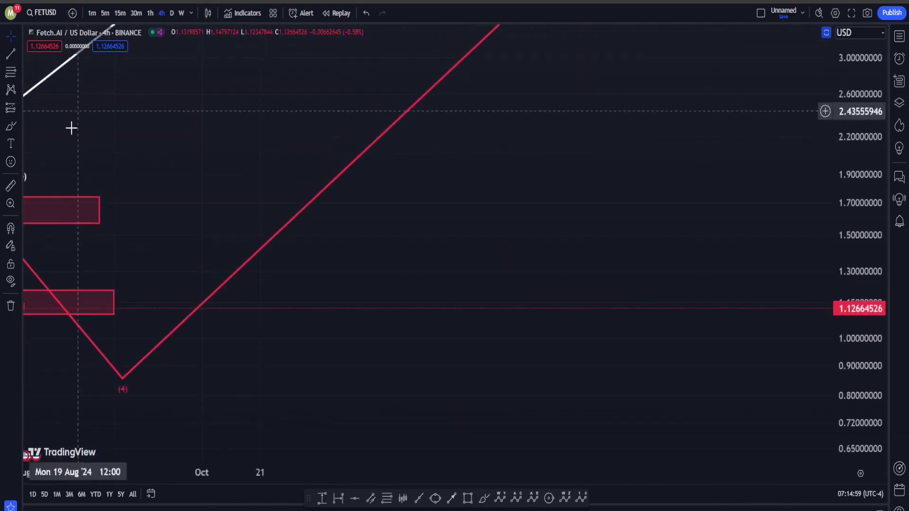
click(468, 498)
click(236, 374)
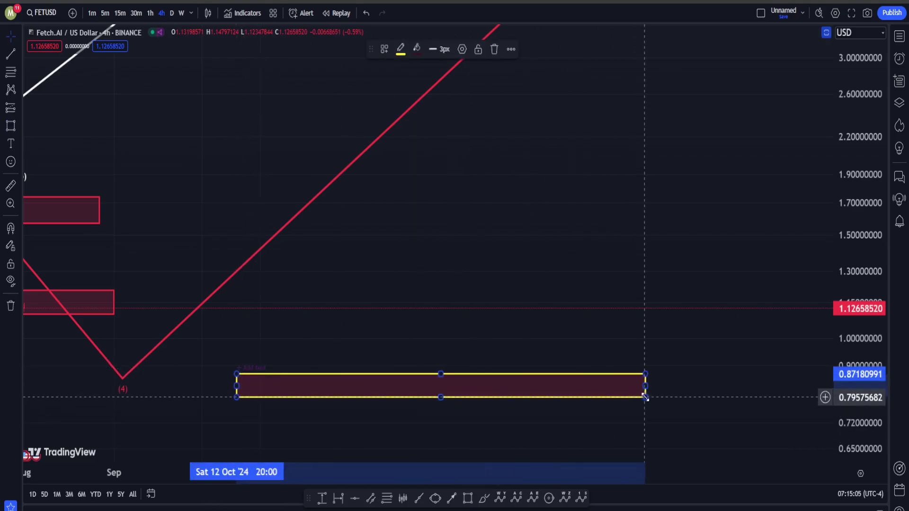
Step: Draw a five-wave Elliott impulse rising from about 0.82 inside the yellow zone through about 1.15, 0.94, 1.82 and 1.44 to 2.44
click(584, 500)
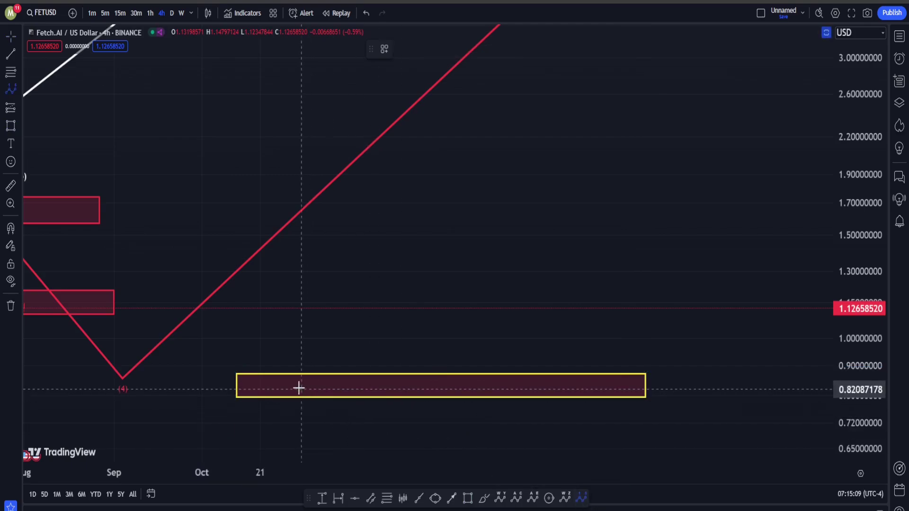
click(318, 303)
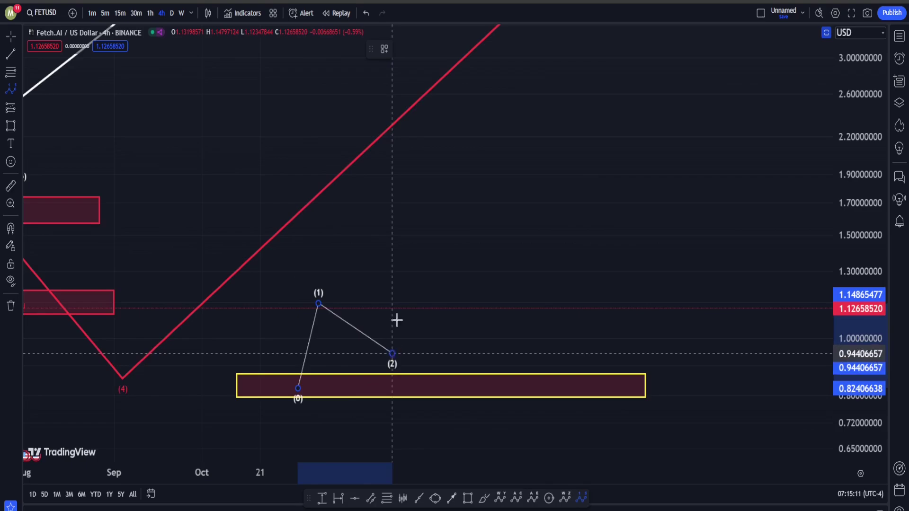
click(393, 354)
click(427, 185)
click(516, 246)
click(552, 111)
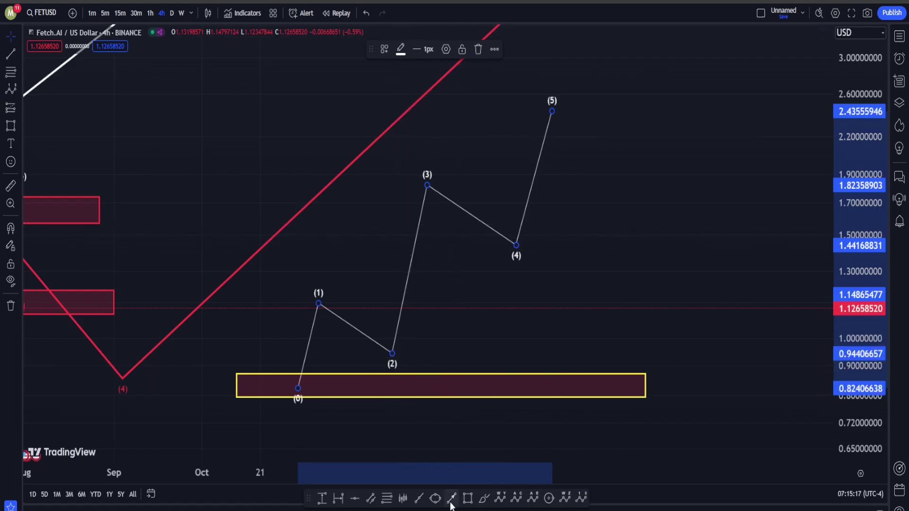
Step: Mark the wave (2) and wave (4) areas and circle wave (3) of the white impulse with the brush, undoing the strokes
click(483, 498)
drag(430, 335, 469, 384)
mouse_move(558, 277)
mouse_down()
mouse_move(377, 209)
mouse_move(536, 293)
mouse_up()
key(ctrl+z)
key(ctrl+z)
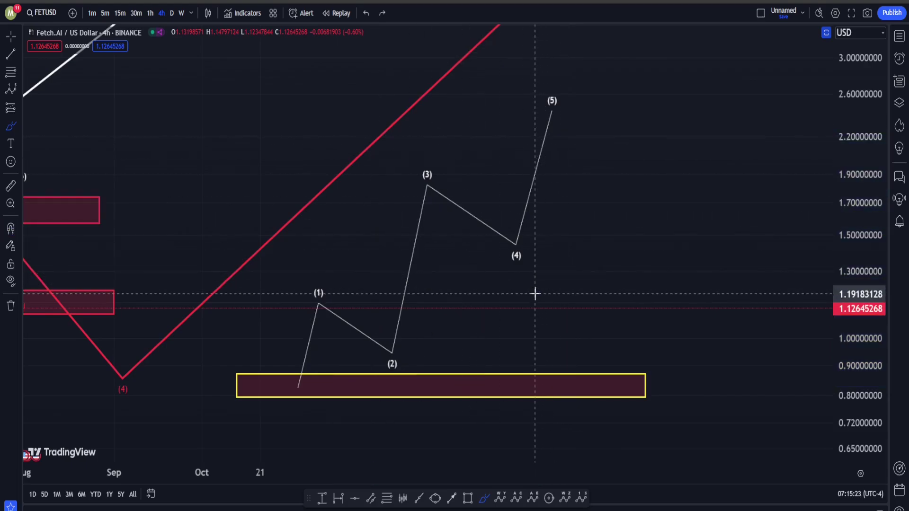
mouse_move(427, 116)
mouse_down()
mouse_move(329, 383)
mouse_move(426, 122)
mouse_up()
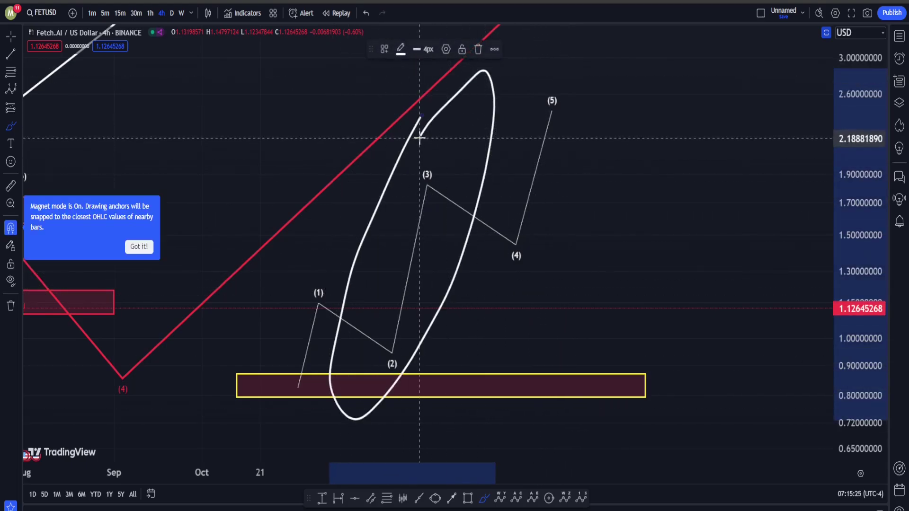
key(ctrl+z)
key(Escape)
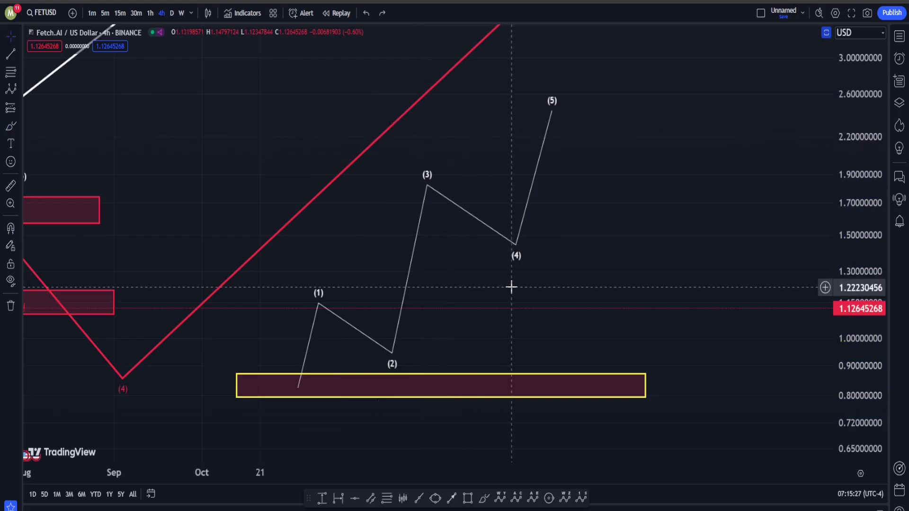
Step: Draw a smaller five-wave impulse inside white wave (1), from about 0.81 to 1.17
click(289, 392)
click(288, 356)
click(305, 381)
click(299, 318)
click(317, 345)
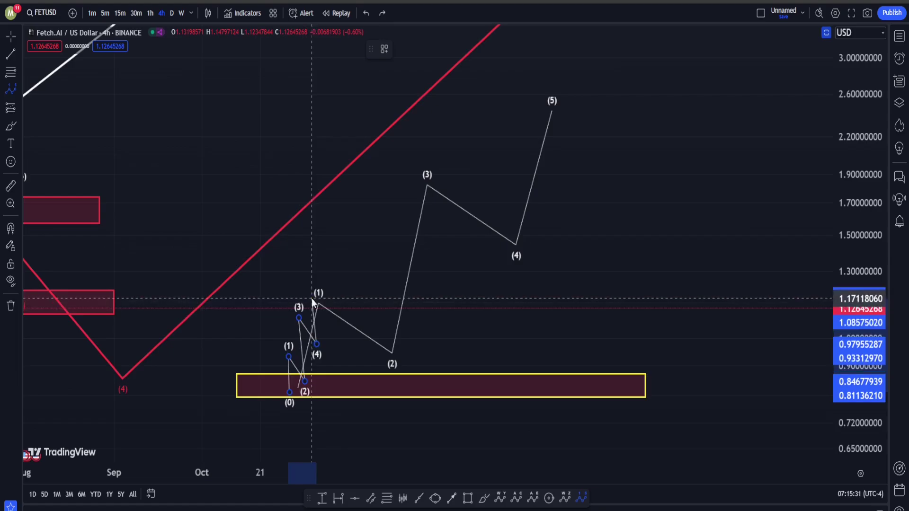
click(311, 298)
Step: Draw a smaller five-wave impulse inside white wave (3), from about 0.91 to 1.66
click(585, 498)
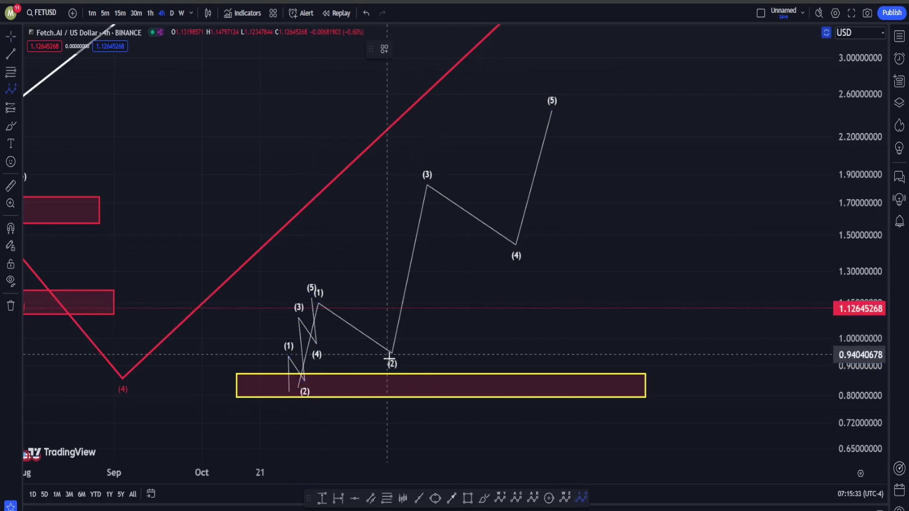
click(392, 362)
click(392, 315)
click(419, 338)
click(406, 231)
click(433, 263)
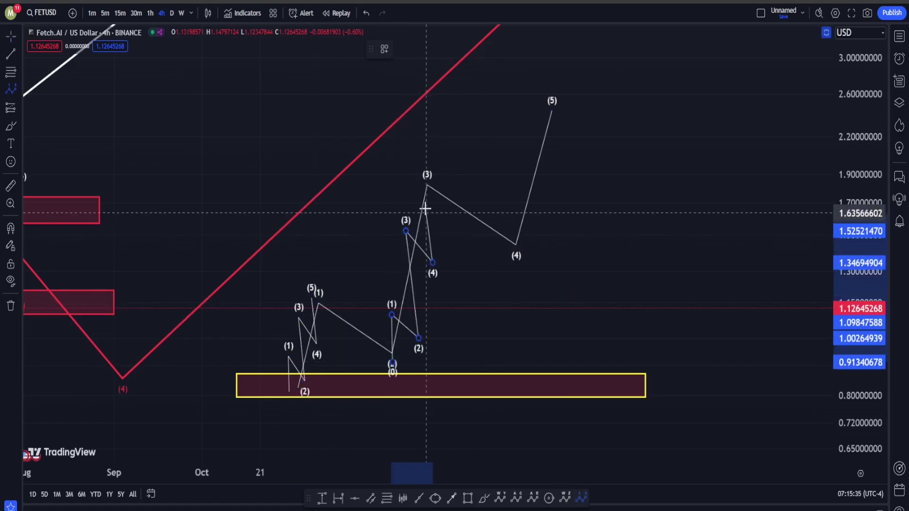
click(425, 209)
Step: Recolor the small impulses inside white waves (3) and (1) red
click(401, 55)
click(401, 79)
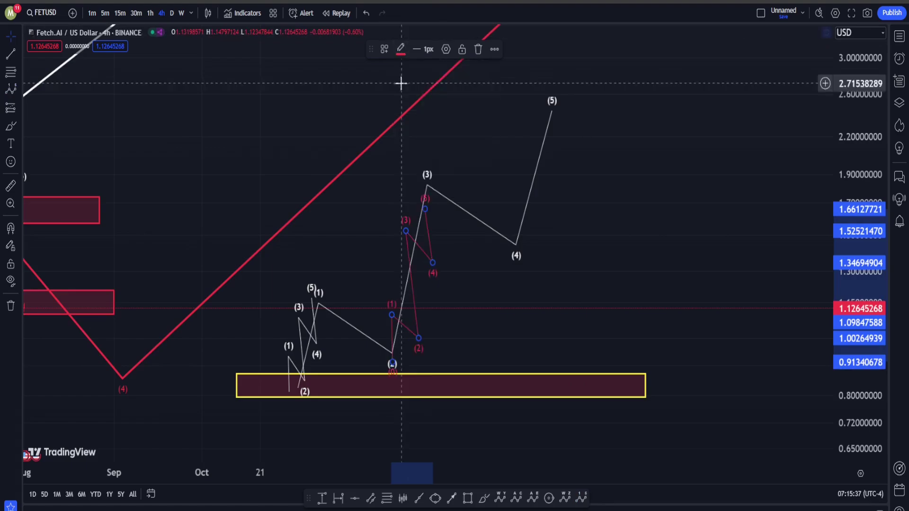
click(311, 290)
click(401, 50)
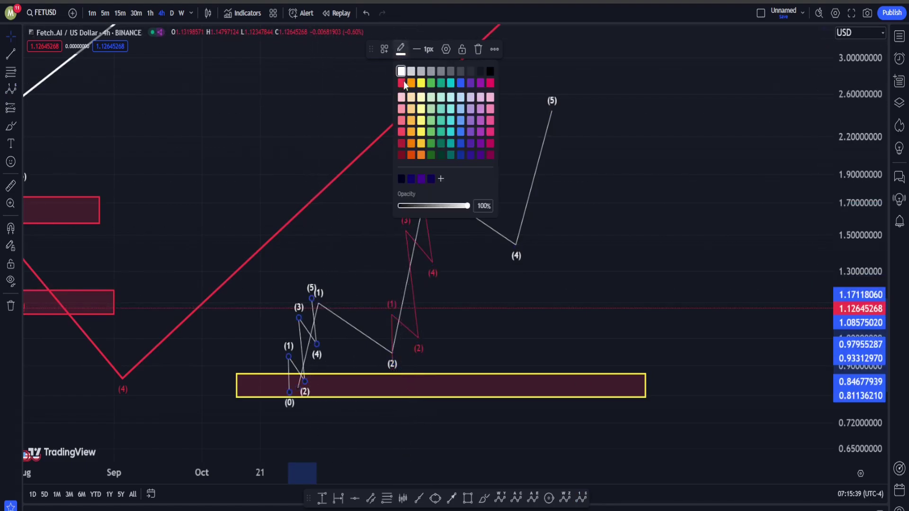
click(401, 79)
Step: Draw a small red five-wave impulse inside white wave (5), from about 1.41 to 2.45
click(582, 497)
click(520, 251)
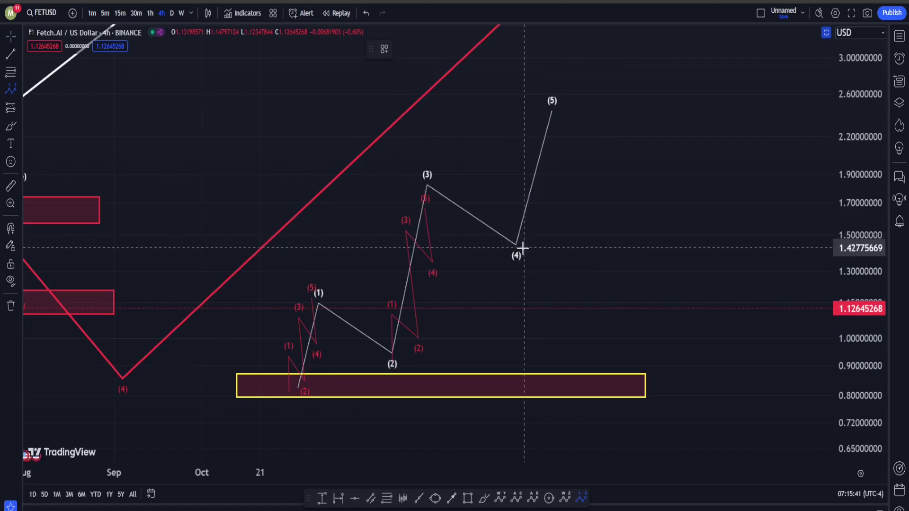
click(521, 211)
click(537, 231)
click(535, 156)
click(551, 179)
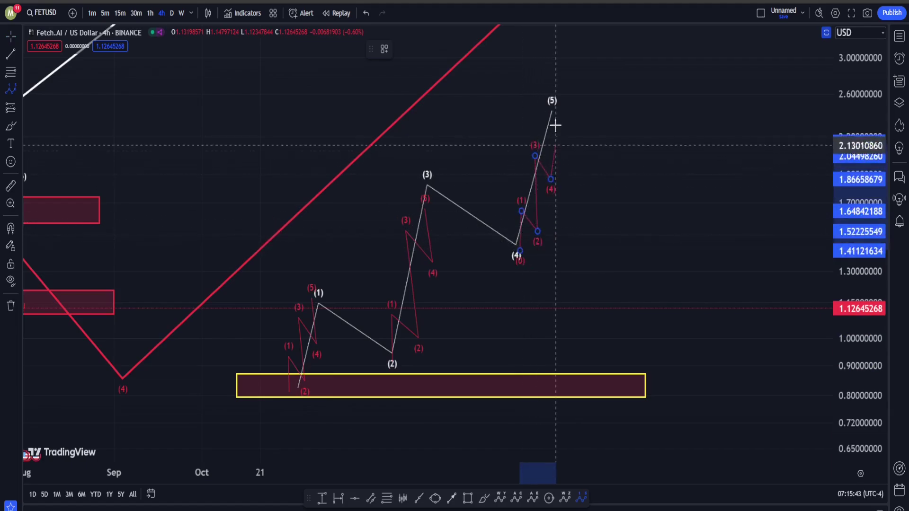
click(552, 110)
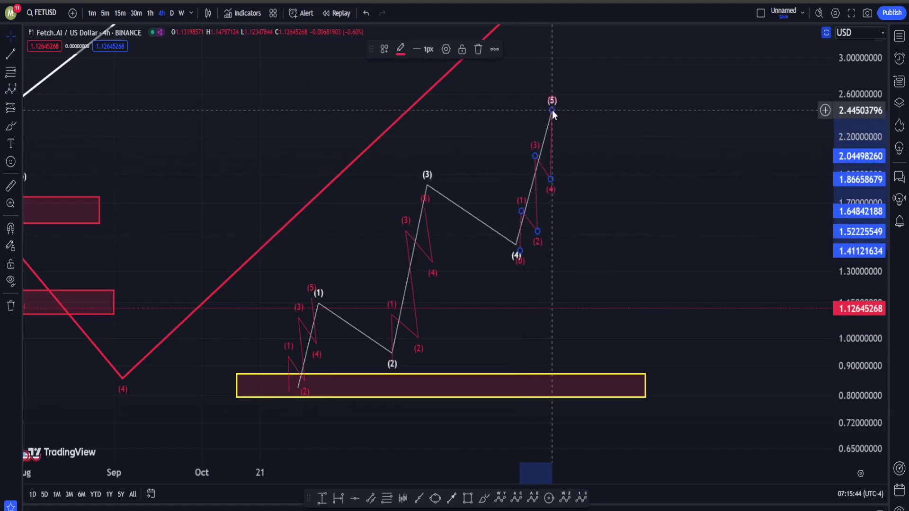
Step: Draw a WXY double-combo correction from white wave (3) to wave (4), through about 1.88, 1.53, 1.91 and 1.42
click(501, 497)
click(429, 177)
click(450, 230)
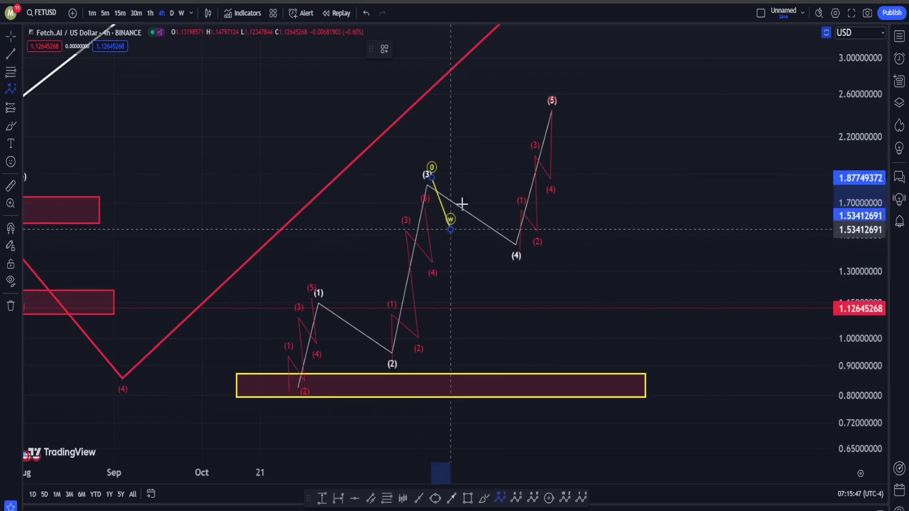
click(472, 174)
click(519, 250)
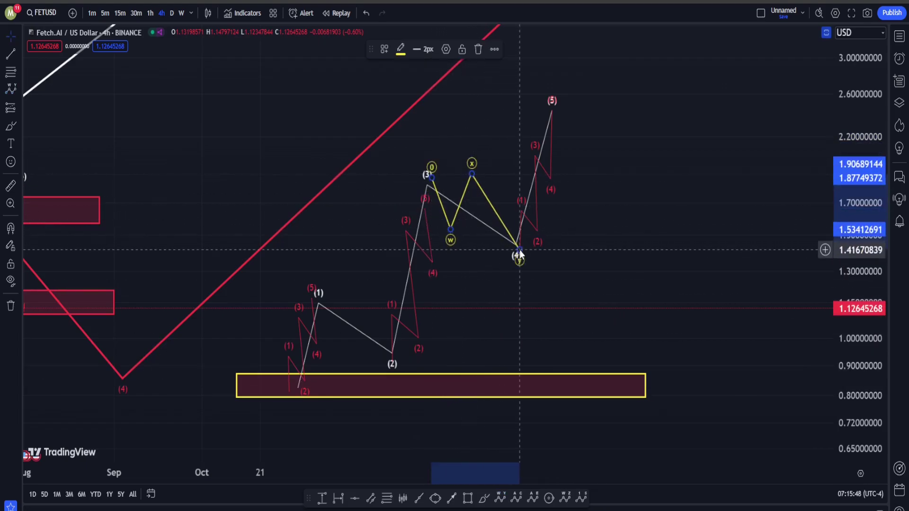
Step: Draw an ABC correction from the white wave (1) peak at about 1.18 down to the wave (2) low at about 0.95
click(517, 497)
click(320, 294)
click(336, 345)
click(352, 299)
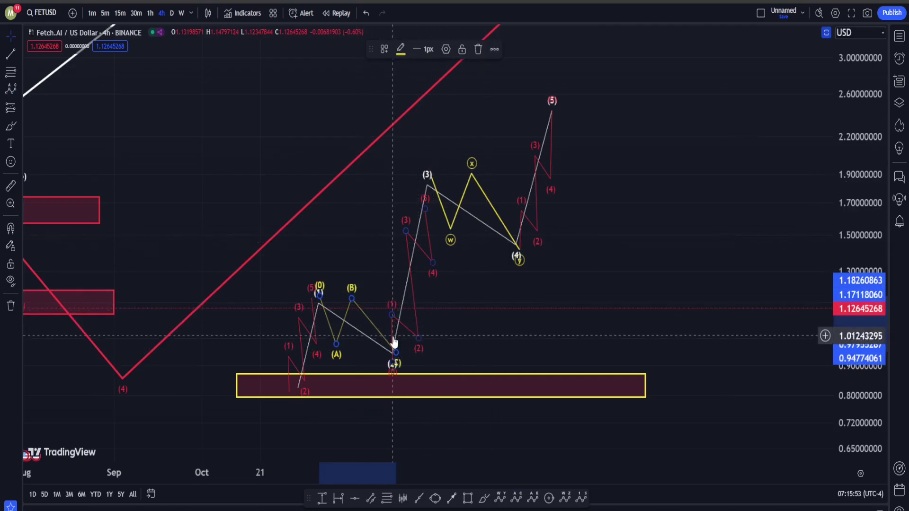
right_click(490, 254)
click(672, 185)
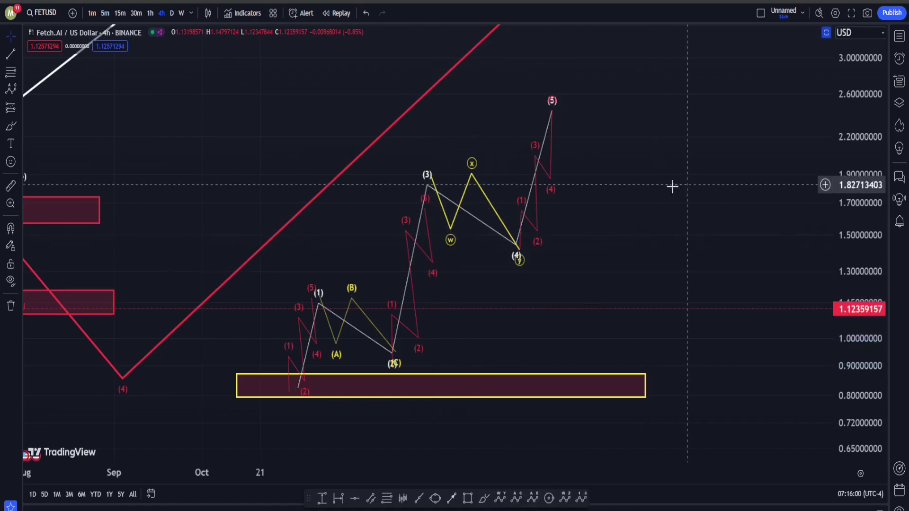
Step: Move the wave (4) point of the white impulse down to about 1.06, below the wave (1) peak
click(494, 236)
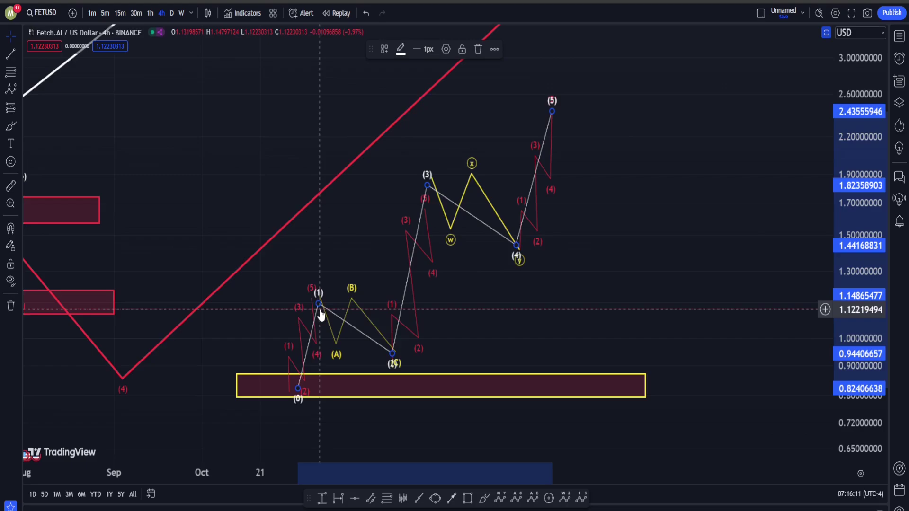
click(419, 353)
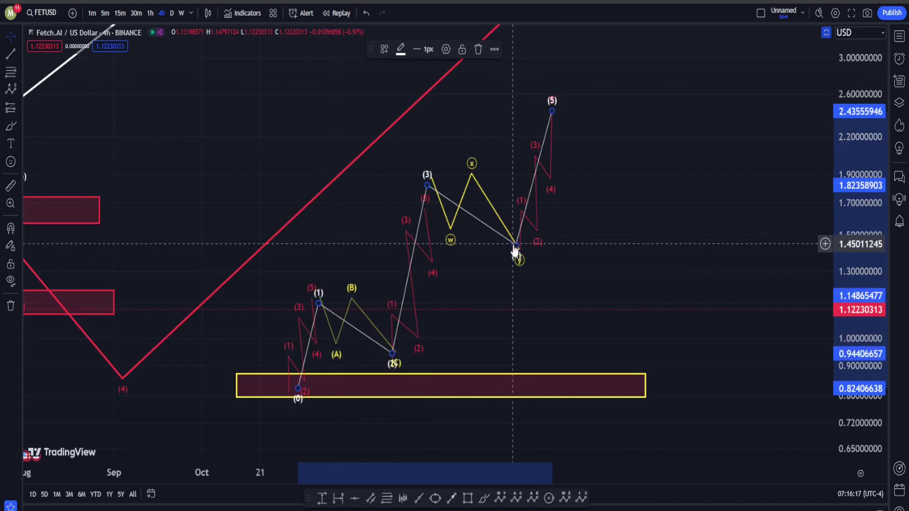
mouse_move(517, 245)
mouse_down()
mouse_move(530, 301)
mouse_move(554, 323)
mouse_up()
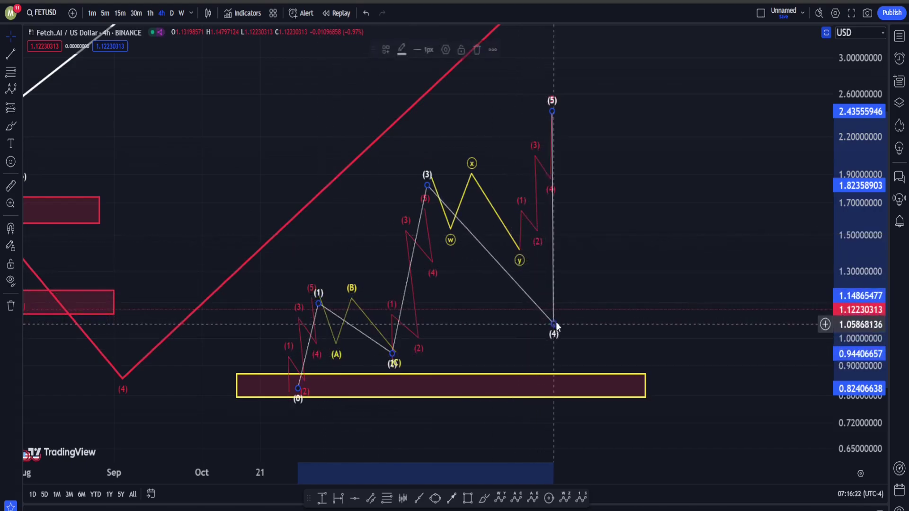
Step: Circle the wave (2) and wave (4) corrections of the white impulse with the brush and undo the strokes
click(483, 498)
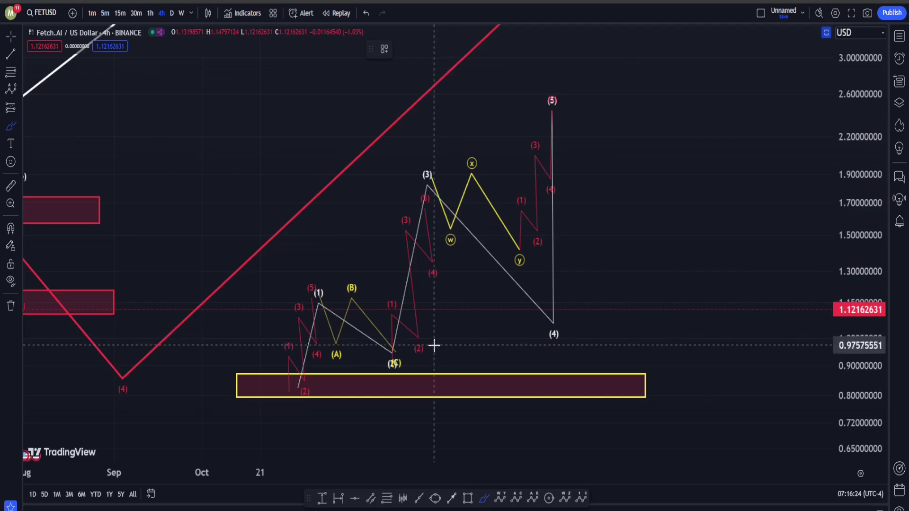
mouse_move(430, 349)
mouse_down()
mouse_move(417, 351)
mouse_move(410, 381)
mouse_up()
key(ctrl+z)
key(ctrl+z)
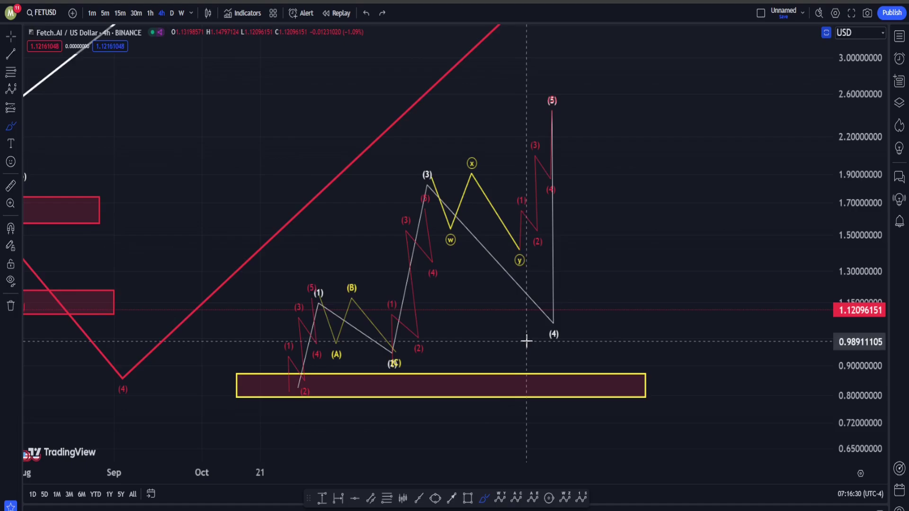
mouse_move(608, 311)
mouse_down()
mouse_move(499, 334)
mouse_move(568, 327)
mouse_up()
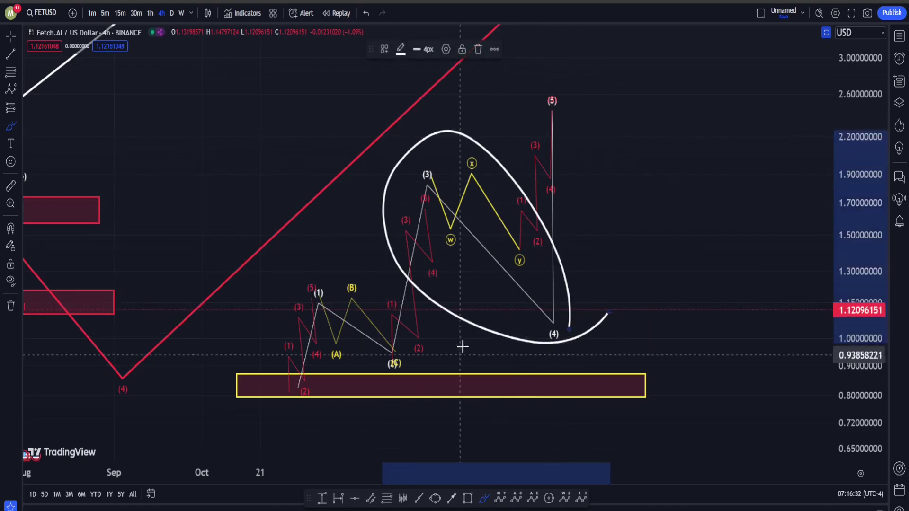
drag(463, 348, 298, 294)
key(ctrl+z)
key(ctrl+z)
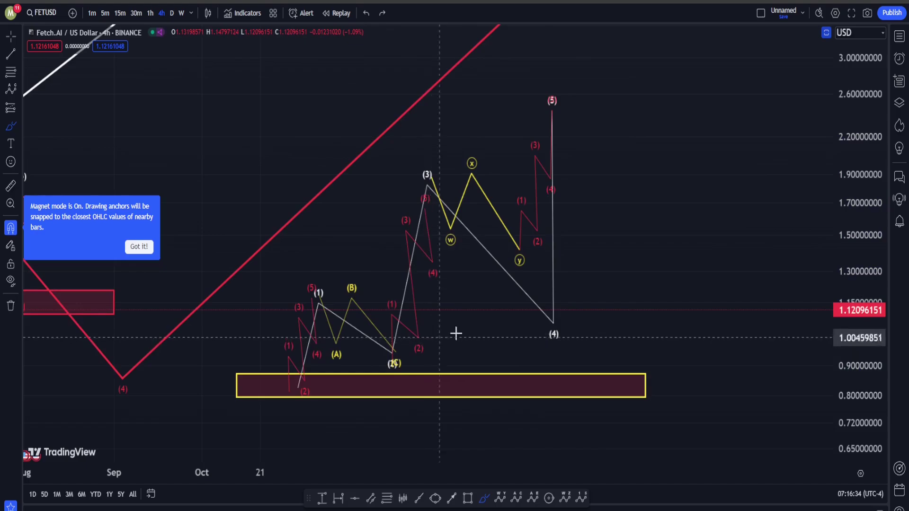
key(Escape)
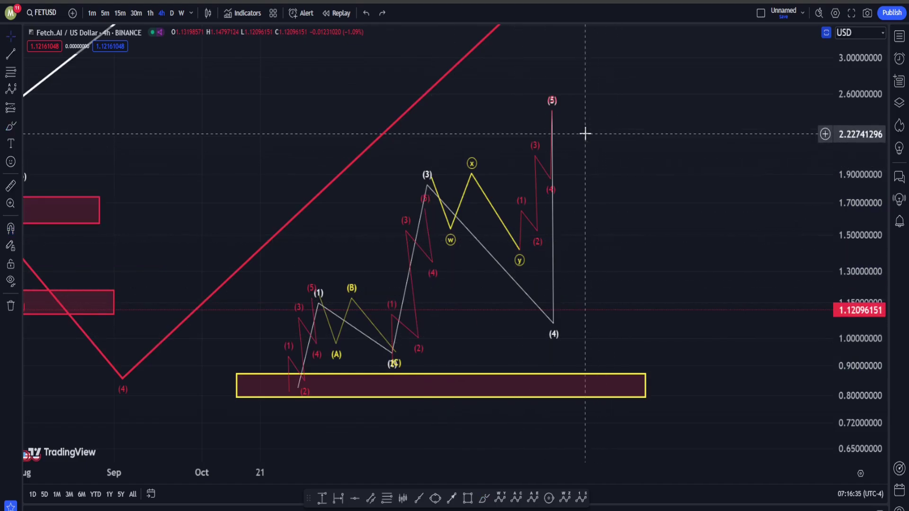
Step: Move the end points of the red sub-impulse and the white wave (5) later in time and up to about 2.64
click(552, 110)
drag(552, 109, 620, 90)
click(553, 112)
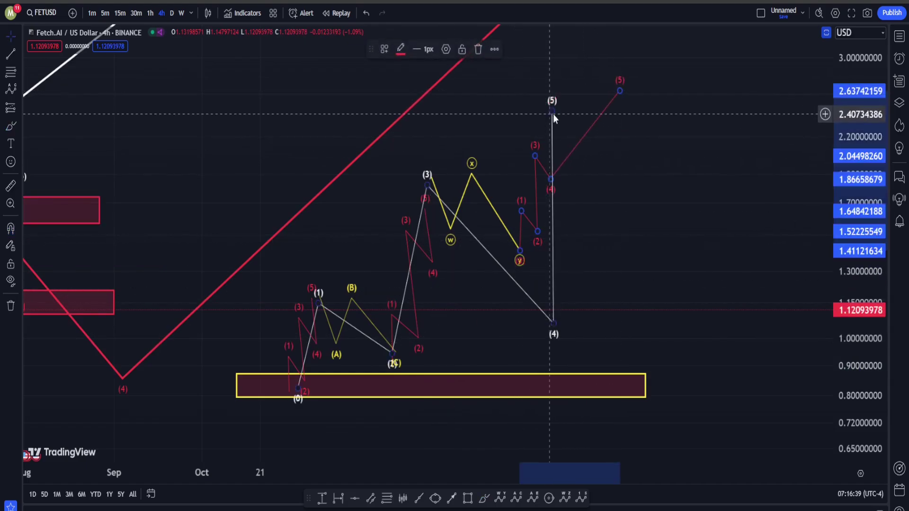
drag(553, 111, 649, 90)
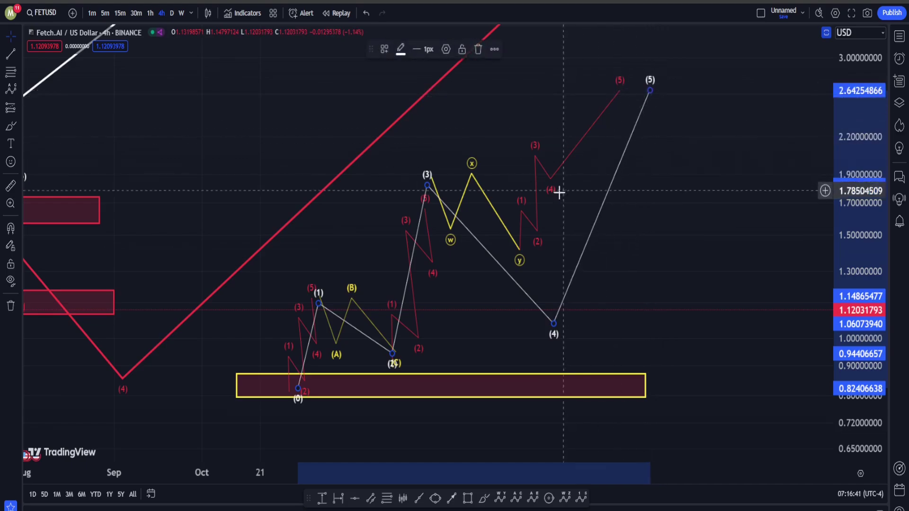
Step: Reshape the last red sub-impulse along white wave (5), placing its points at about 1.05, 1.36, 1.14, 1.97 and 1.65
click(547, 180)
drag(548, 180, 607, 211)
drag(536, 150, 570, 166)
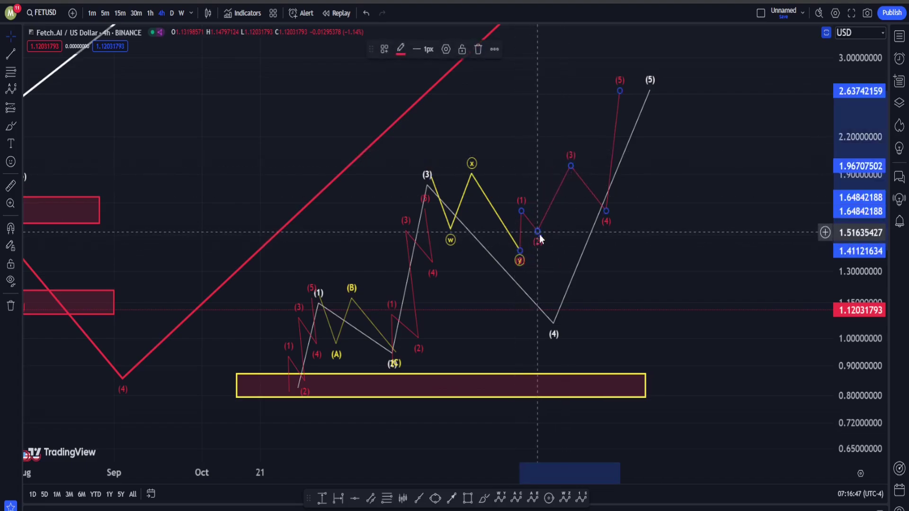
drag(537, 232, 572, 306)
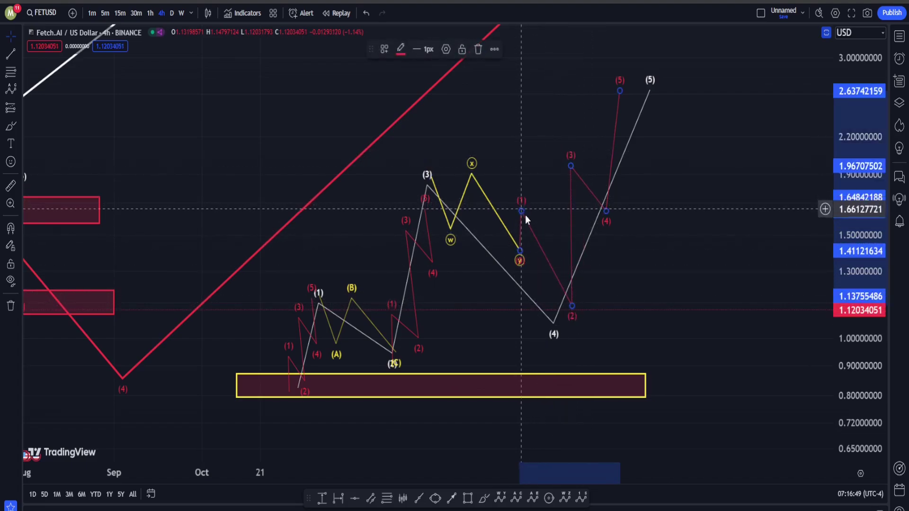
drag(521, 211, 551, 325)
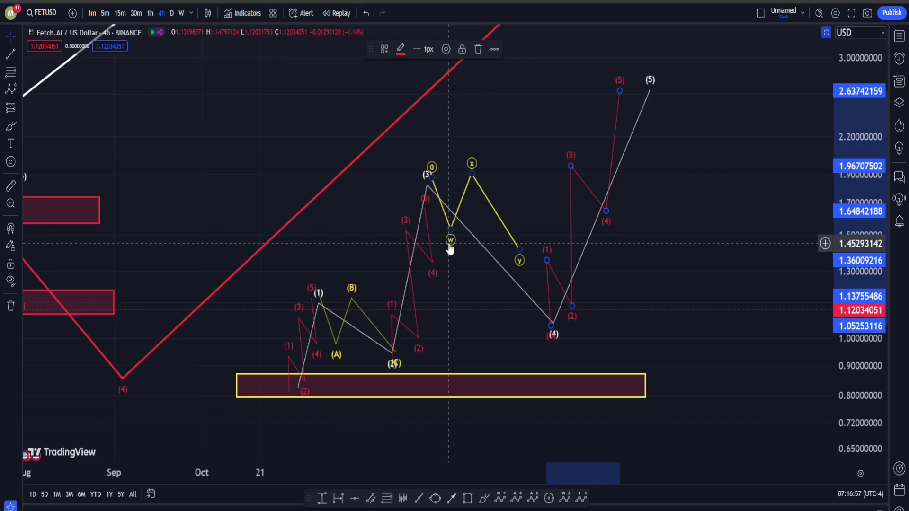
Step: Replace the yellow WXY correction with an ABC correction from white wave (3) to wave (4), through about 1.85, 1.22, 1.63 and 1.03
key(Delete)
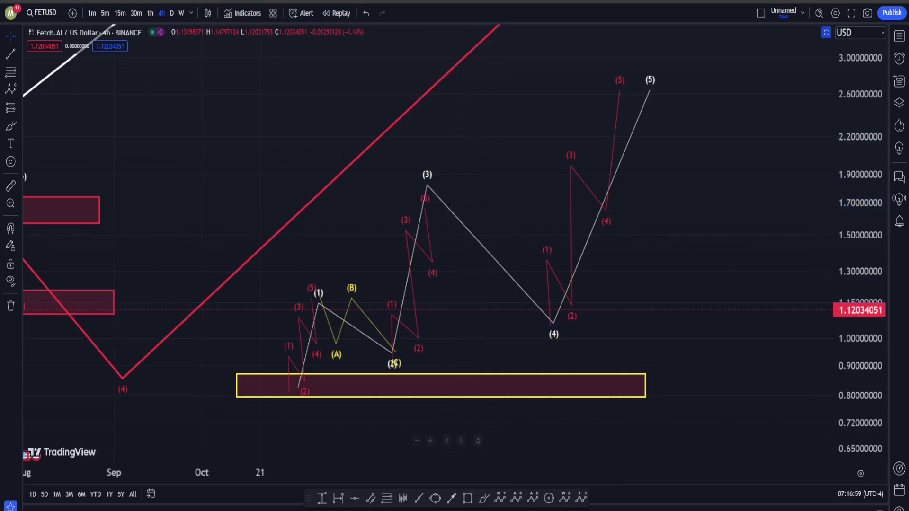
click(517, 500)
click(430, 181)
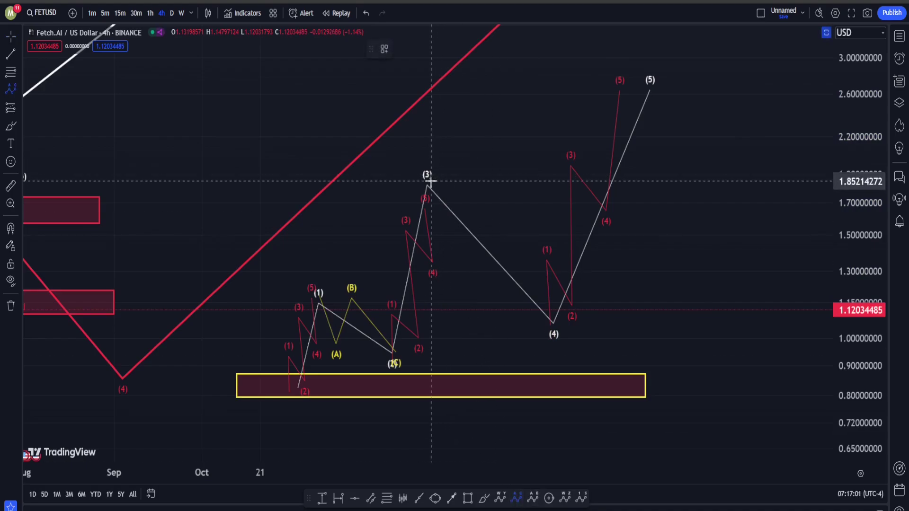
click(465, 286)
click(506, 215)
click(568, 332)
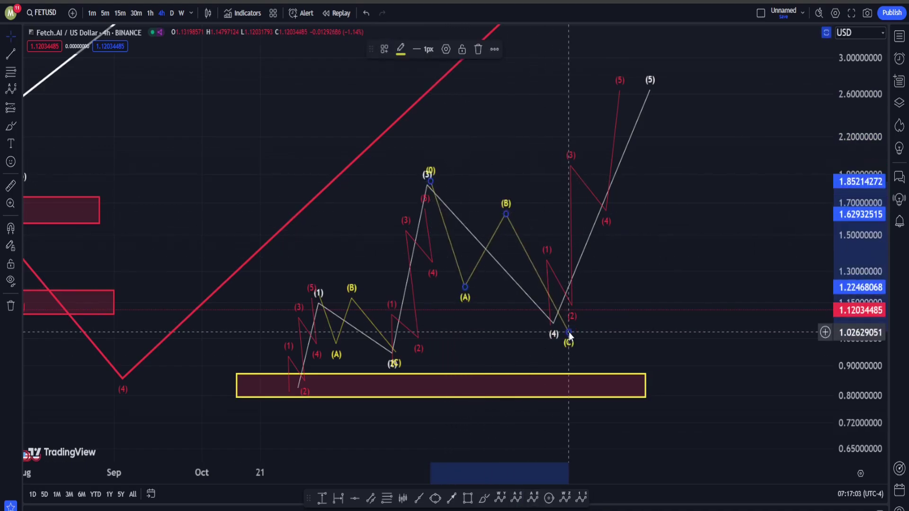
Step: Activate the brush for marking up the projected wave count
click(484, 497)
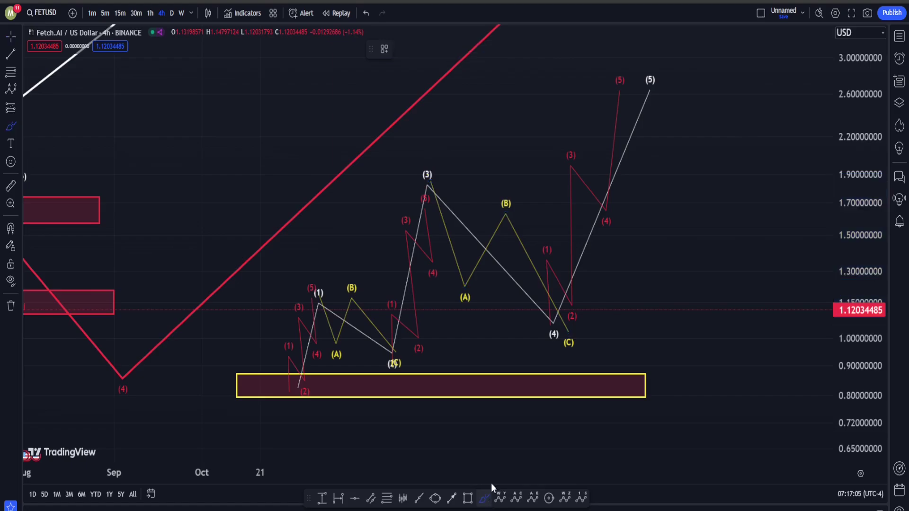
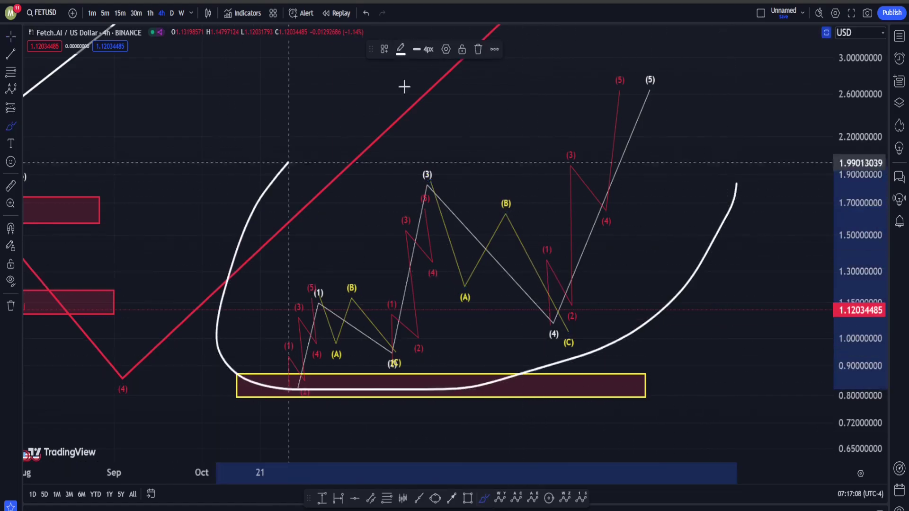
Step: Undo the brush curve and all the illustrated impulse and correction waves above the yellow-outlined zone
key(ctrl+z)
key(ctrl+z)
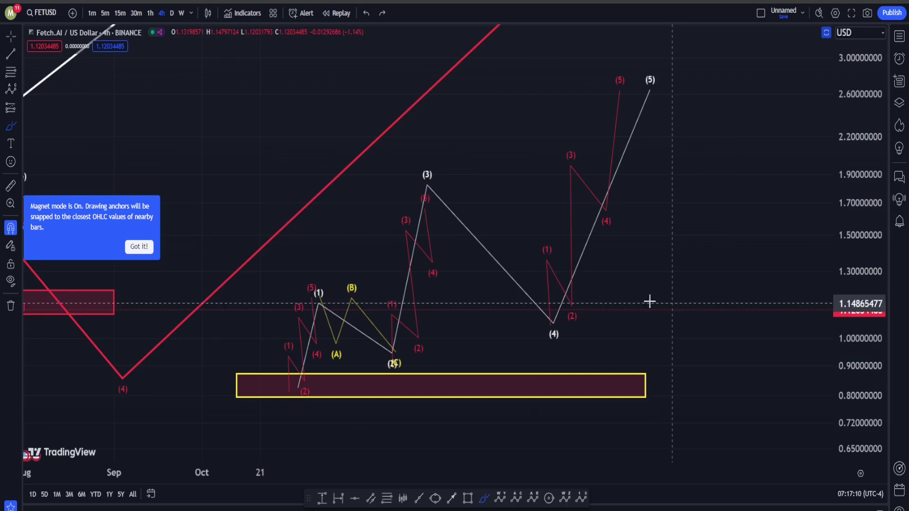
key(ctrl+z)
key(ctrl+z)
key(ctrl+z)
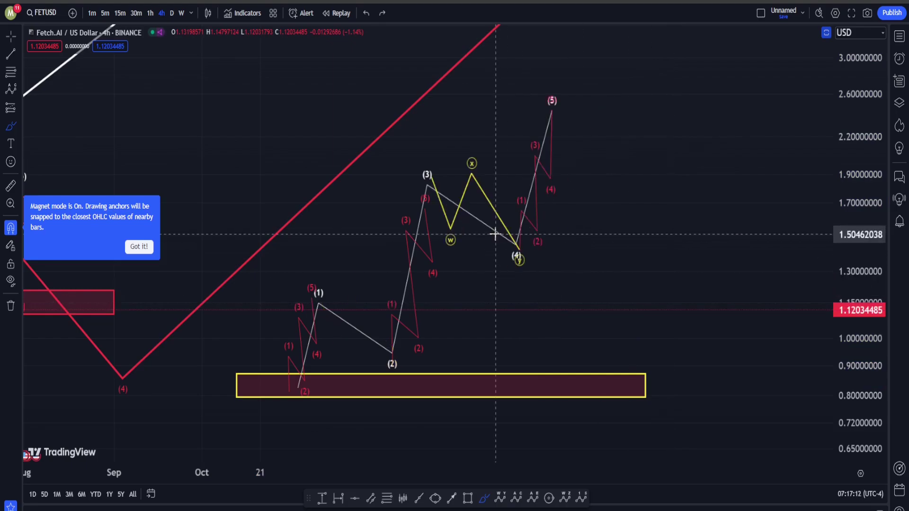
key(ctrl+z)
key(ctrl+z)
key(ctrl+z)
key(ctrl+z)
key(ctrl+z)
key(ctrl+z)
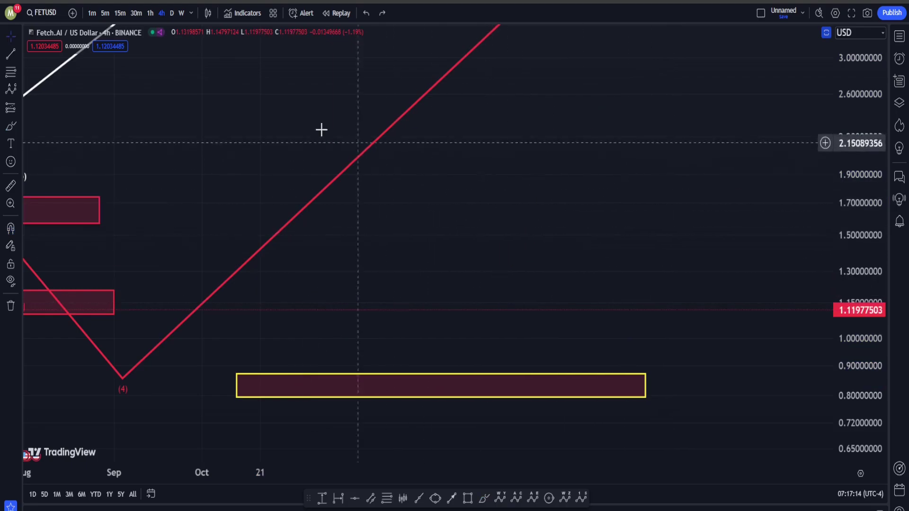
Step: Reshape the white impulse starting 8 July, moving wave (3) to about 1.62, (4) to 1.14 and (5) to 1.83
right_click(224, 108)
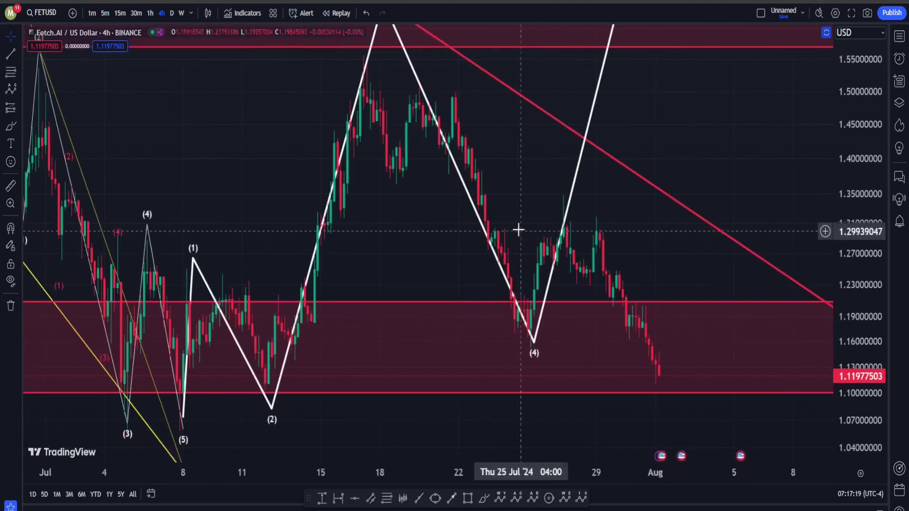
scroll(521, 229, down, 4)
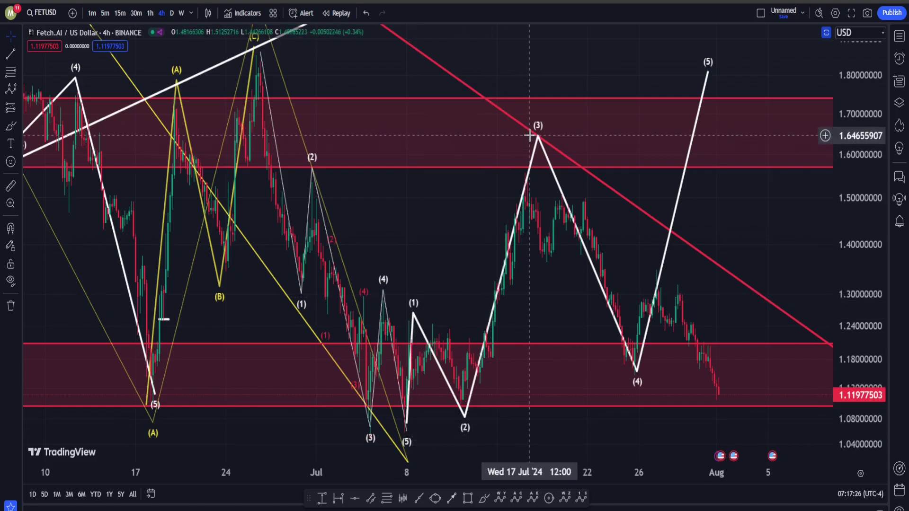
drag(538, 141, 527, 147)
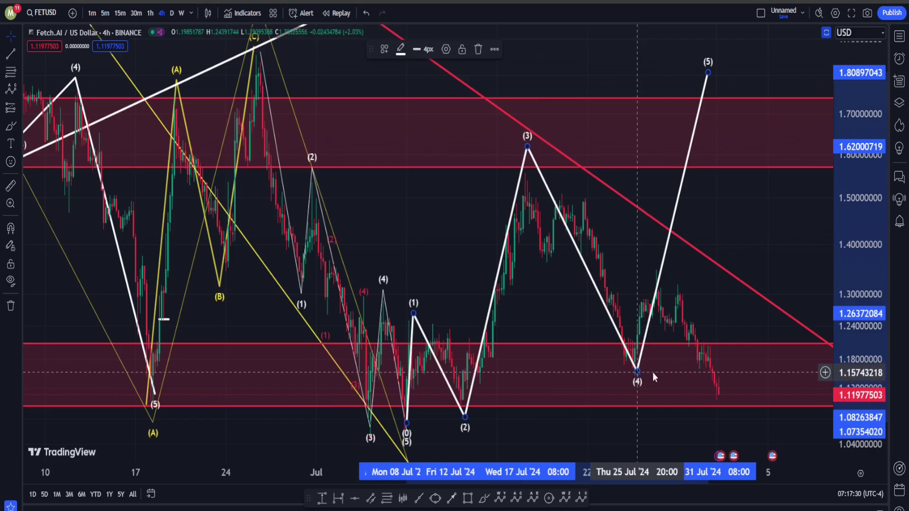
mouse_move(638, 372)
mouse_down()
mouse_move(715, 388)
mouse_move(723, 376)
mouse_move(716, 384)
mouse_up()
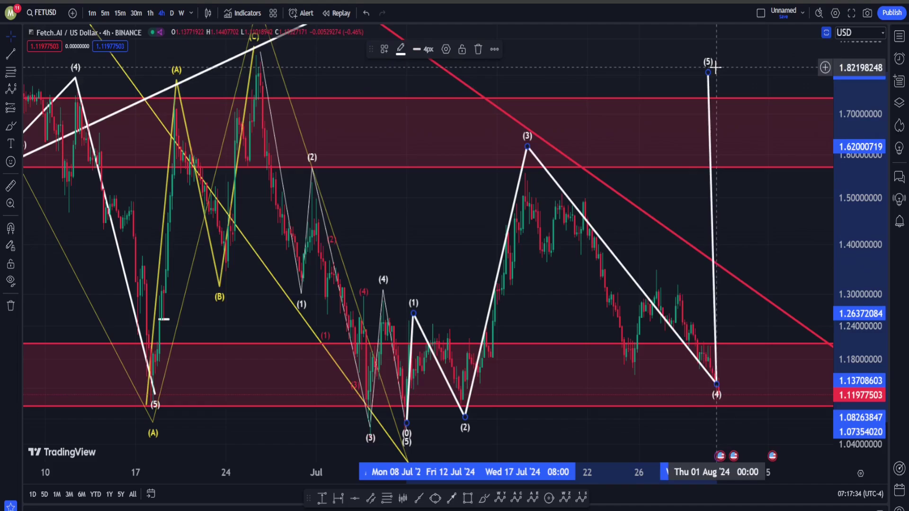
drag(708, 71, 768, 66)
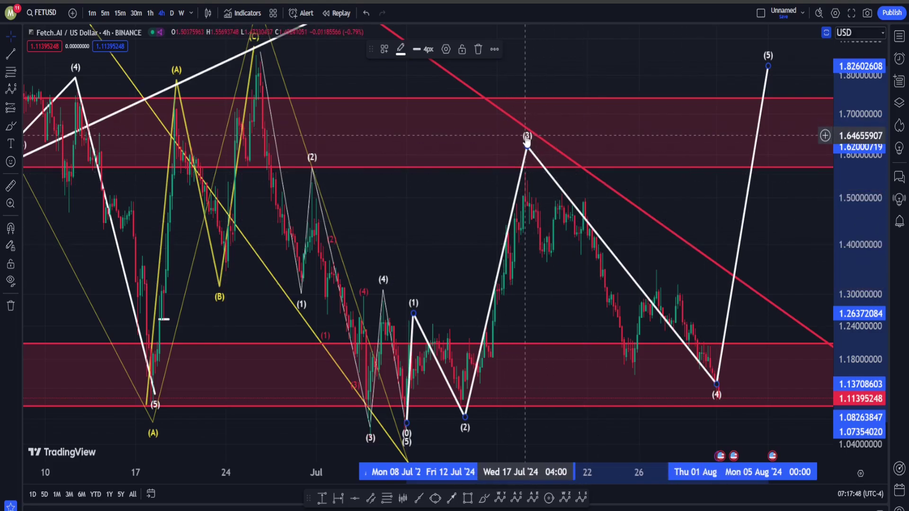
Step: Replace the white impulse starting 8 July with an ABC correction through about 1.07, 1.27, 1.13 and 1.56
key(Delete)
drag(546, 288, 426, 291)
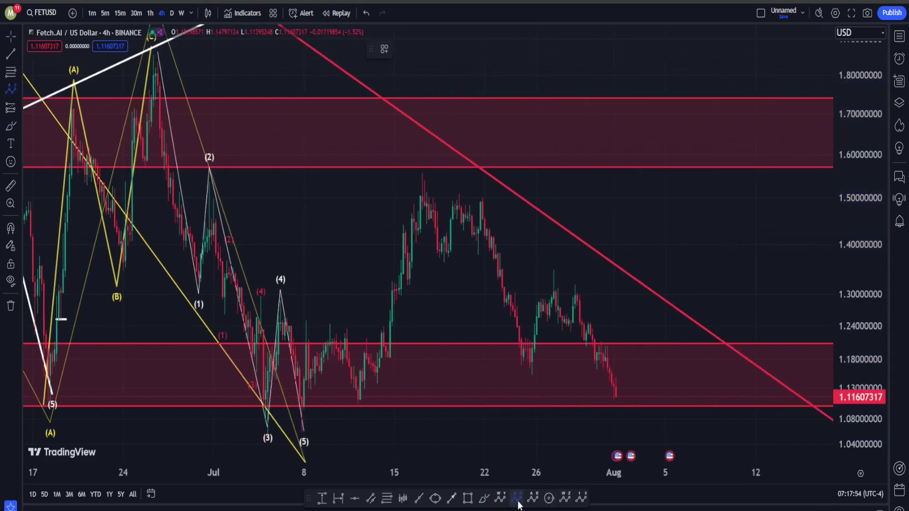
click(309, 427)
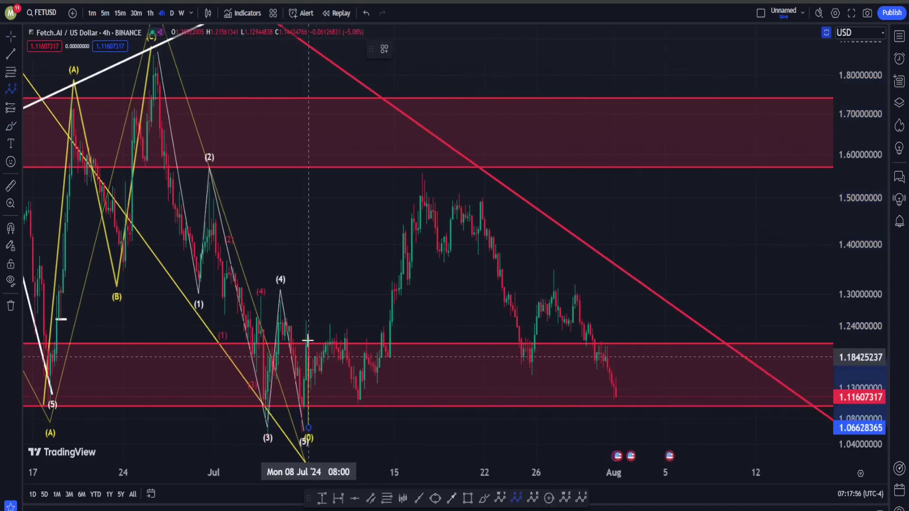
click(313, 309)
click(362, 391)
click(424, 169)
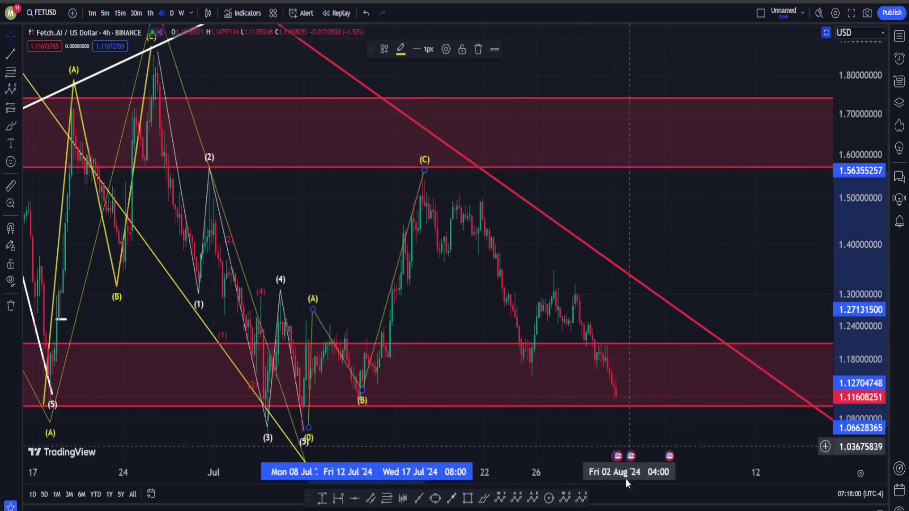
Step: Circle the decline after wave (C) and the wave (B) low with the brush, and clear the strokes
click(482, 500)
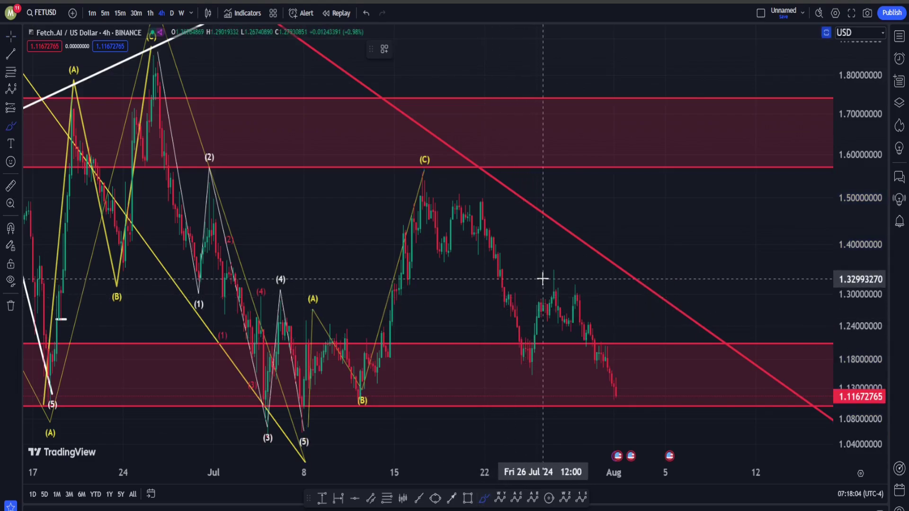
mouse_move(517, 264)
mouse_down()
mouse_move(490, 316)
mouse_move(540, 256)
mouse_move(487, 269)
mouse_up()
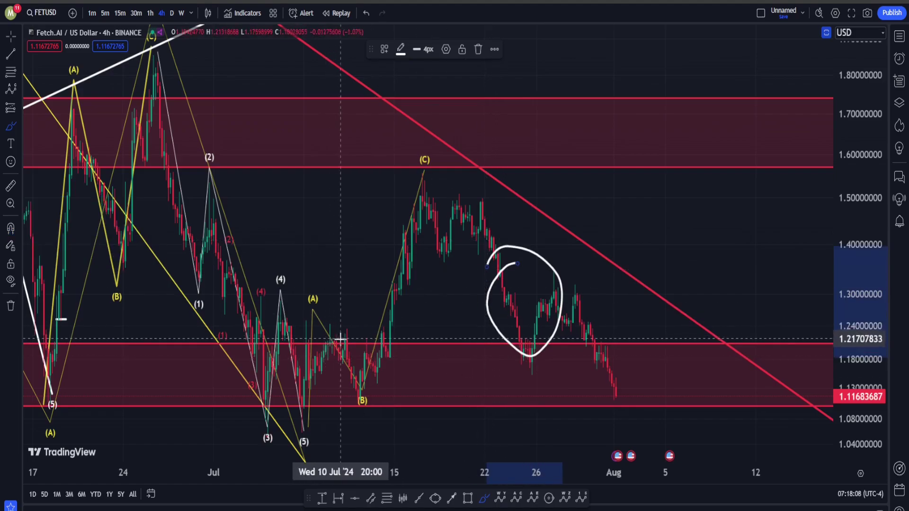
mouse_move(579, 358)
mouse_down()
mouse_move(461, 169)
mouse_move(554, 369)
mouse_up()
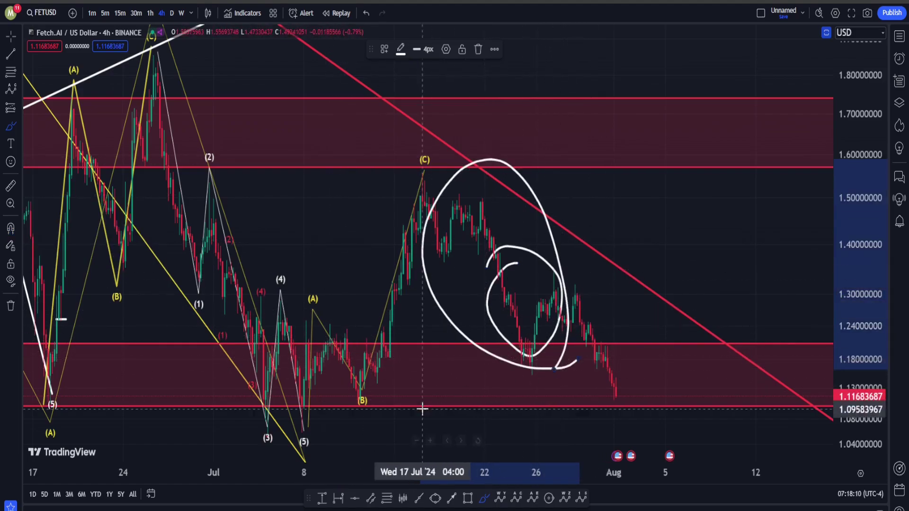
mouse_move(403, 393)
mouse_down()
mouse_move(332, 400)
mouse_move(362, 374)
mouse_up()
key(ctrl+z)
key(ctrl+z)
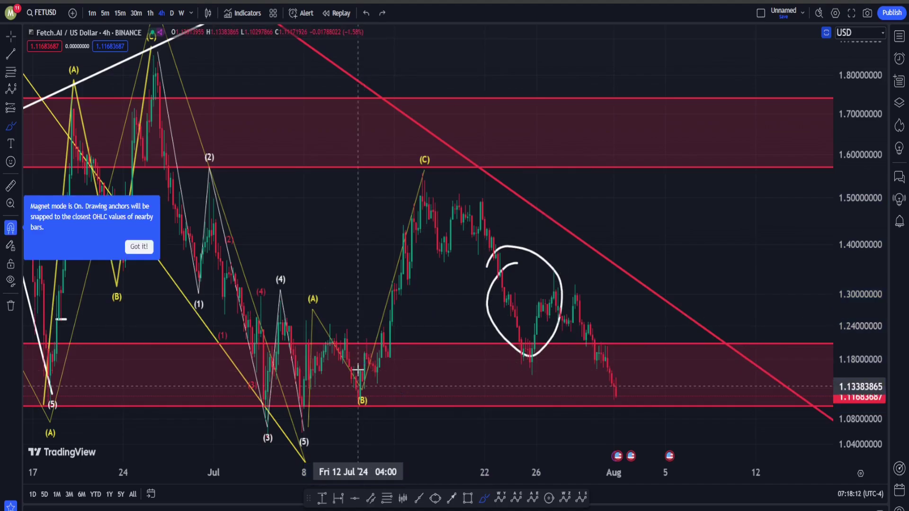
key(Escape)
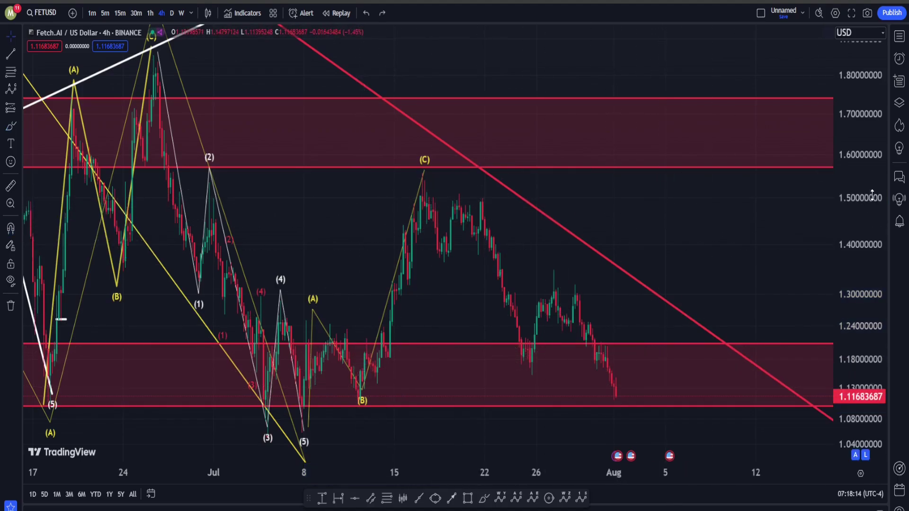
Step: Examine the June to August price action around the two red zones and the descending red trend line
drag(872, 197, 870, 287)
right_click(646, 280)
drag(622, 220, 572, 248)
scroll(579, 245, down, 4)
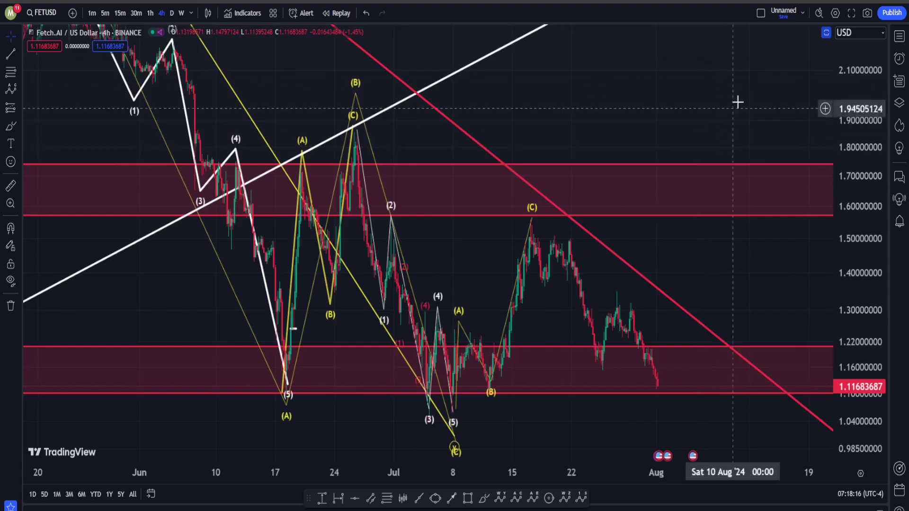
drag(735, 104, 607, 172)
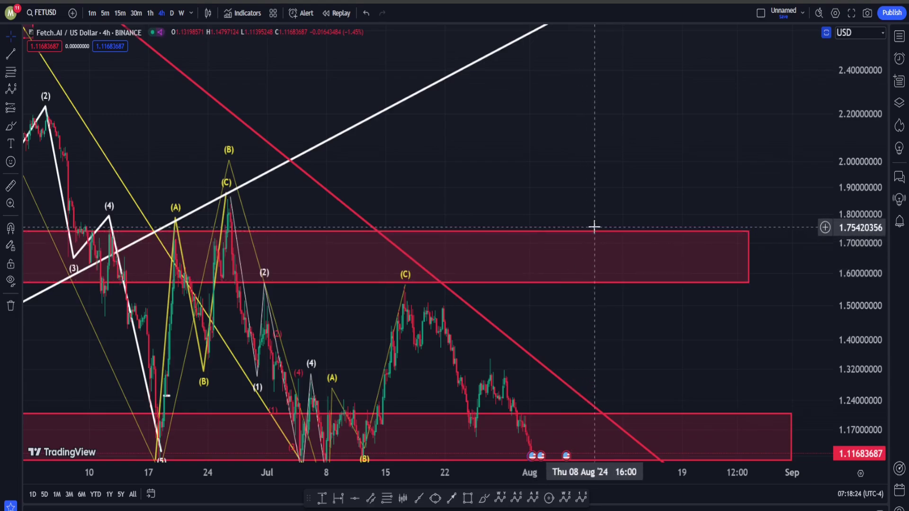
drag(528, 173, 620, 63)
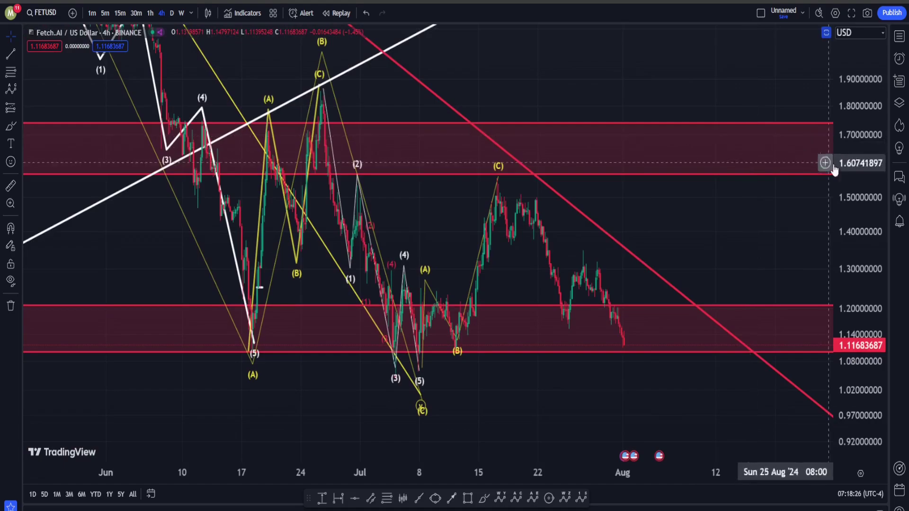
double_click(858, 158)
scroll(356, 251, up, 10)
drag(413, 136, 781, 199)
scroll(753, 208, down, 3)
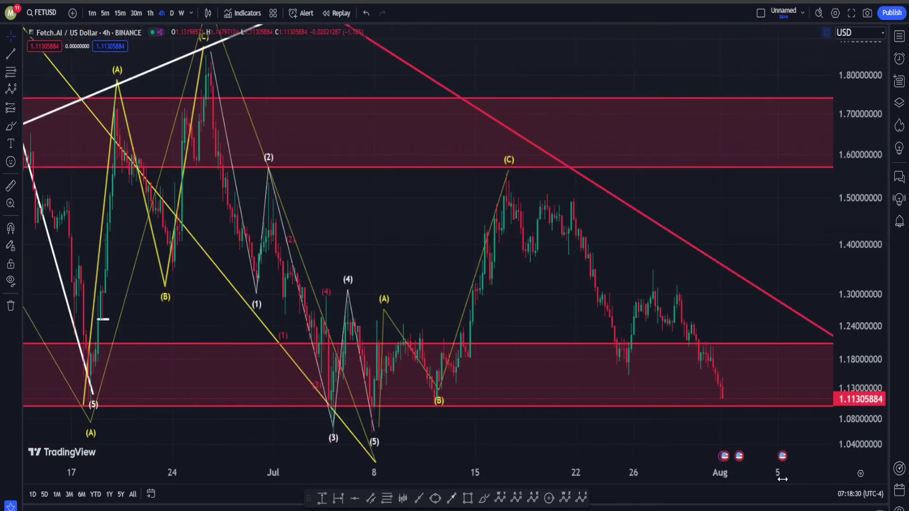
Step: Mark the late-July low inside the lower red zone with the brush, and undo the stroke
click(484, 498)
mouse_move(631, 356)
mouse_down()
mouse_move(601, 377)
mouse_move(666, 368)
mouse_move(619, 360)
mouse_up()
key(ctrl)
key(ctrl+z)
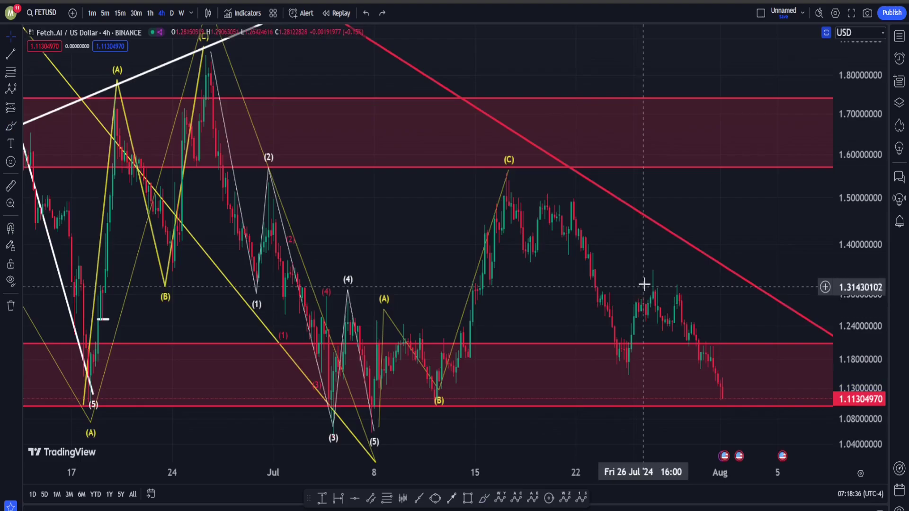
Step: Draw a descending five-wave impulse from the July wave (C) high, through about 1.56, 1.34, 1.53, 1.14, 1.35 and 1.03
drag(643, 287, 576, 339)
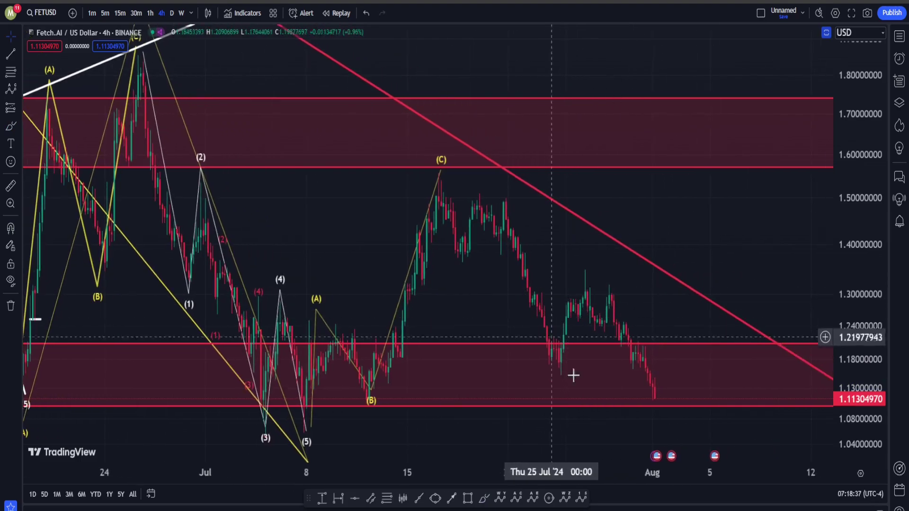
click(582, 498)
click(438, 173)
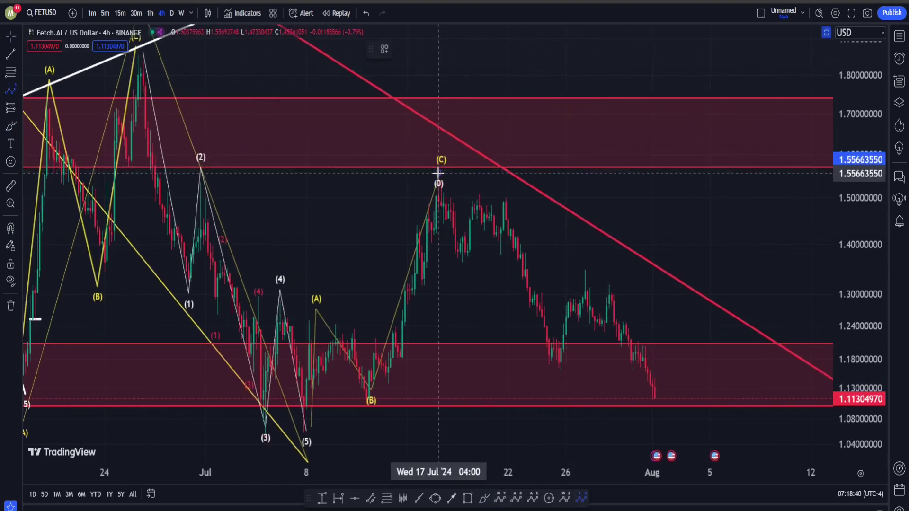
click(460, 272)
click(492, 183)
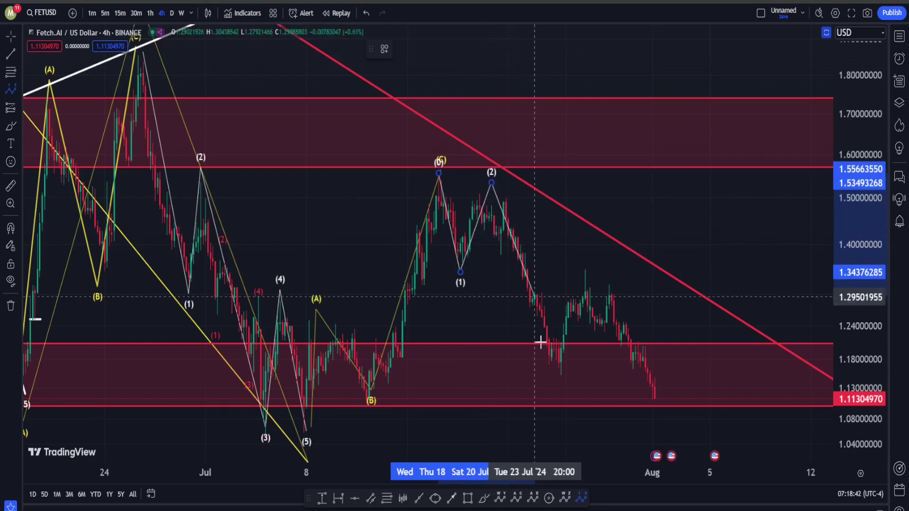
click(561, 385)
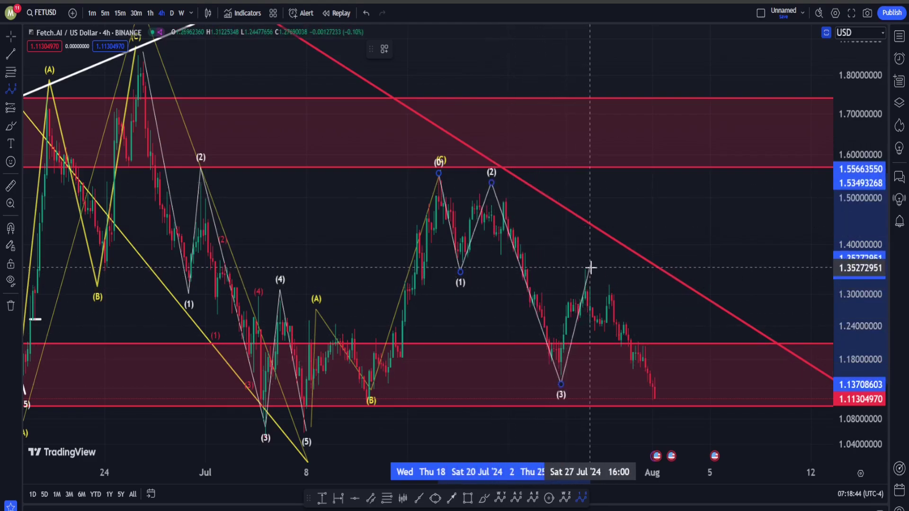
click(590, 268)
click(701, 452)
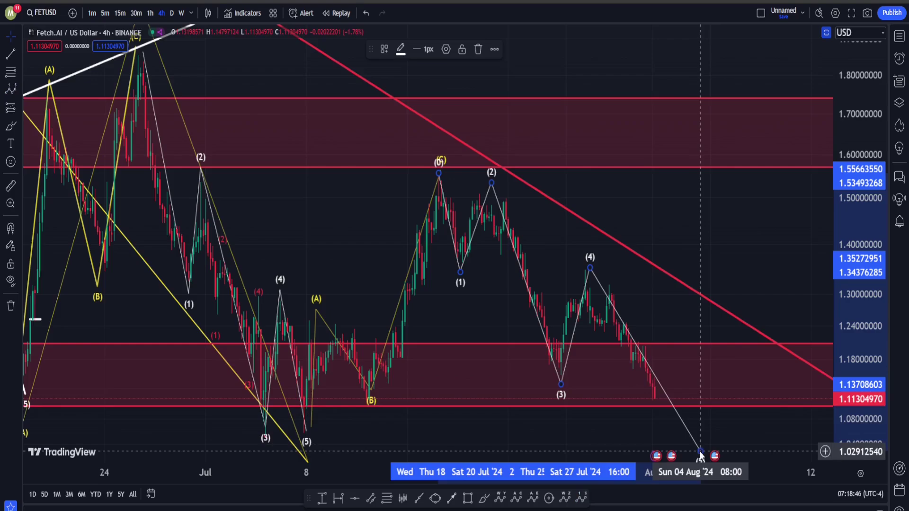
Step: Sketch the expected move around wave (5) of the new descending impulse with the brush, and undo the strokes
drag(857, 270, 854, 369)
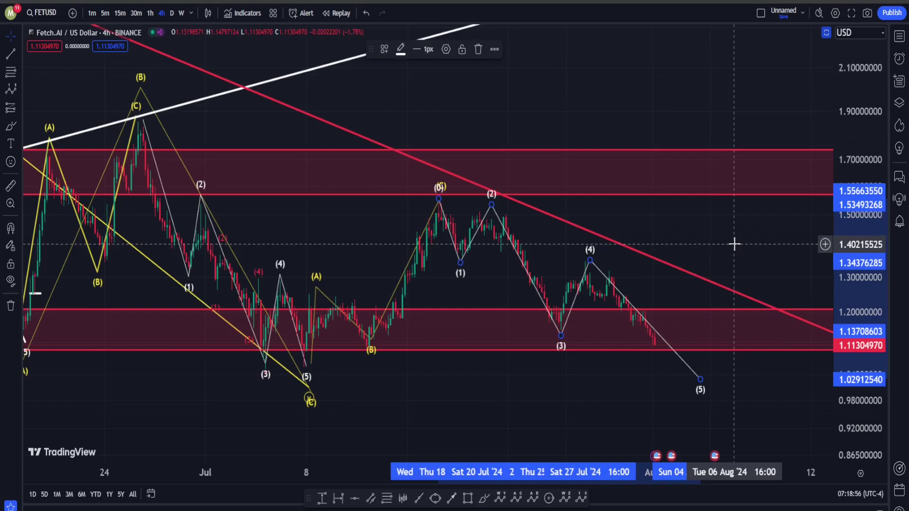
drag(704, 239, 575, 243)
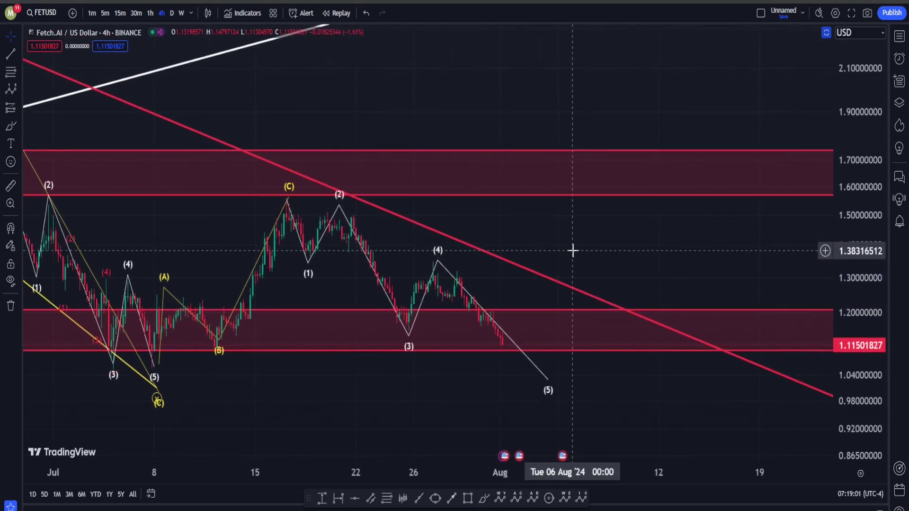
scroll(595, 234, down, 2)
drag(692, 247, 637, 247)
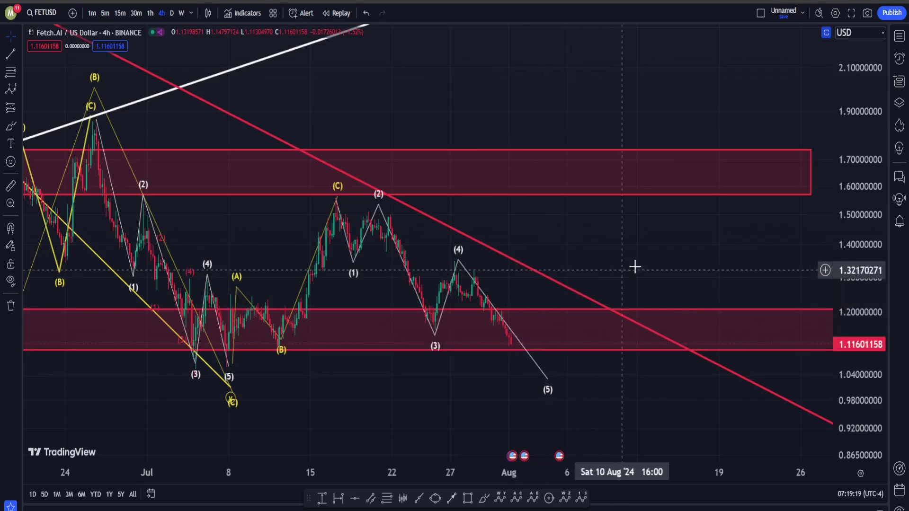
drag(635, 266, 534, 216)
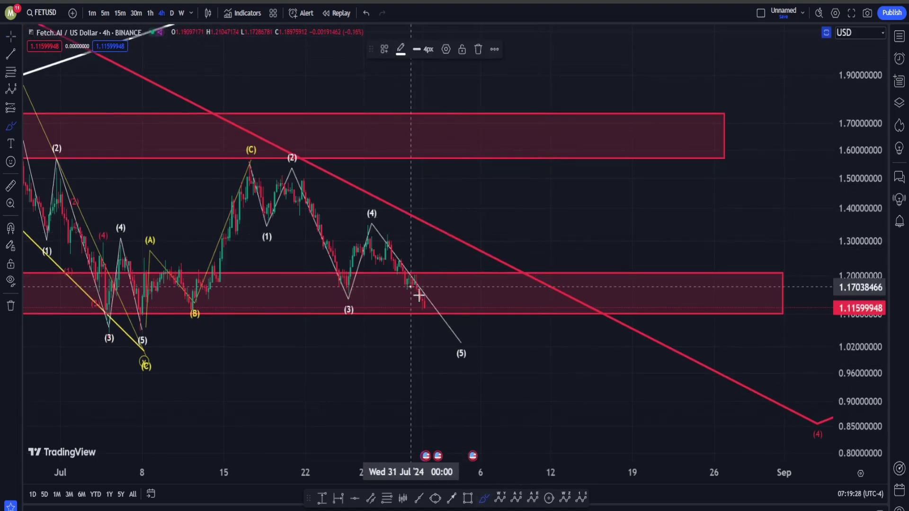
mouse_move(418, 295)
mouse_down()
mouse_move(465, 356)
mouse_move(501, 331)
mouse_move(480, 358)
mouse_move(496, 309)
mouse_move(550, 407)
mouse_up()
mouse_move(474, 354)
mouse_down()
mouse_move(459, 329)
mouse_move(489, 347)
mouse_move(454, 342)
mouse_up()
key(ctrl)
key(ctrl+z)
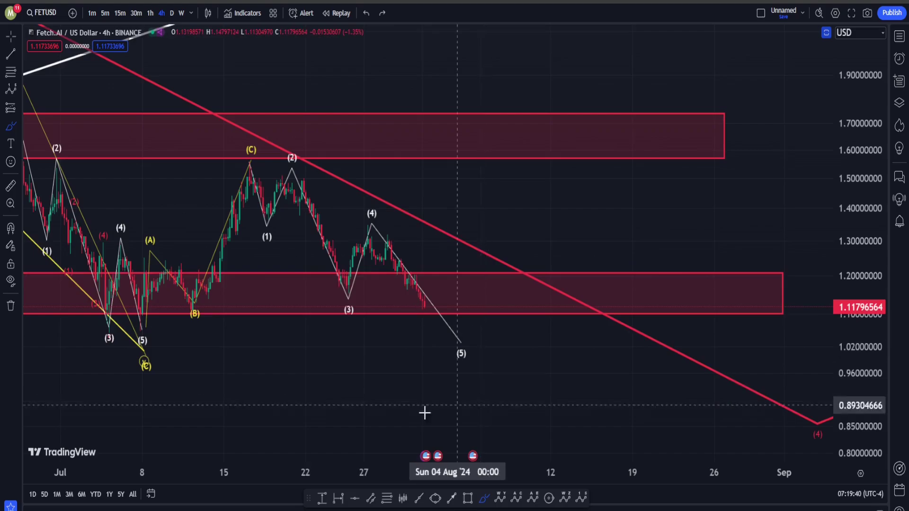
scroll(507, 349, down, 2)
key(Escape)
Step: Draw a larger ABC correction down from the July high, through about 1.66, 0.92, 1.17 and 0.75
drag(651, 392, 565, 369)
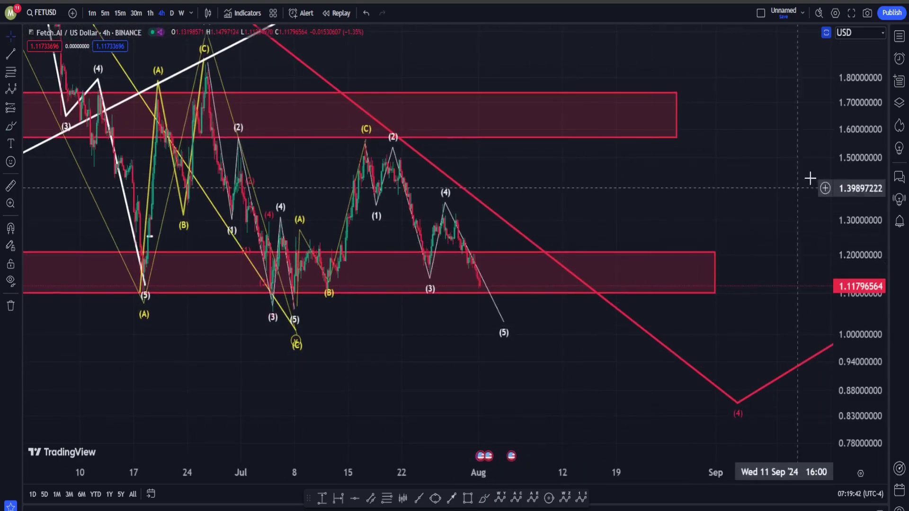
drag(863, 192, 861, 291)
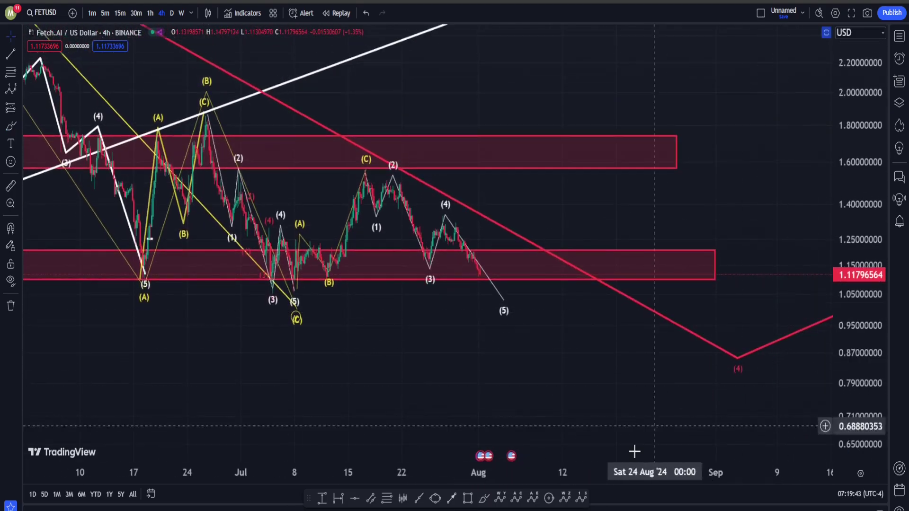
click(516, 498)
click(362, 150)
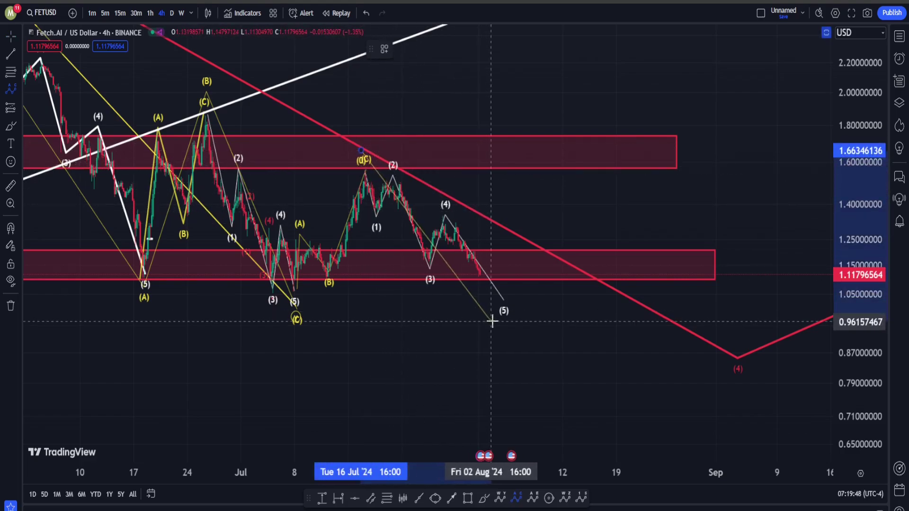
click(509, 335)
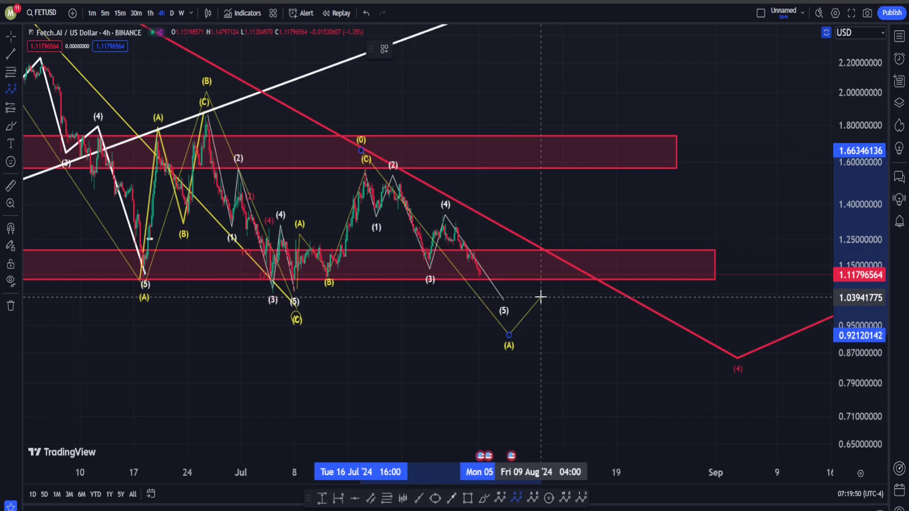
click(565, 261)
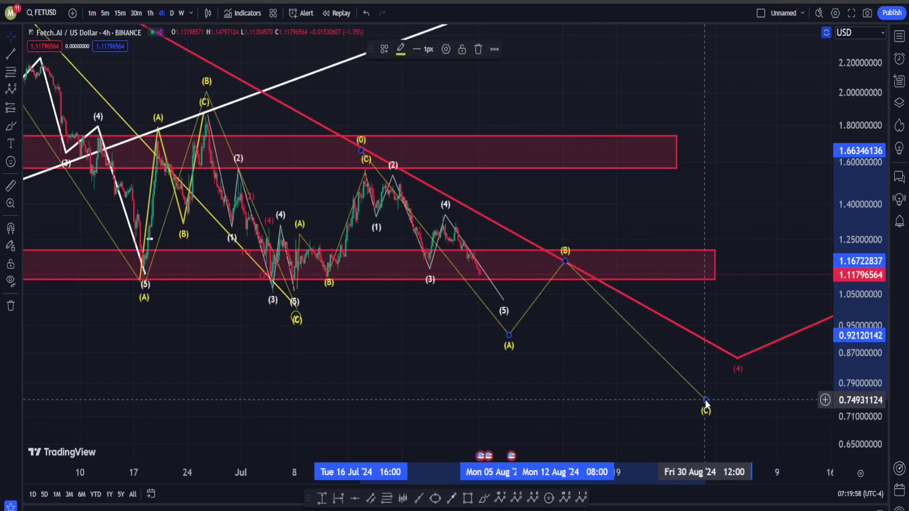
Step: End the ABC correction's wave (C) at about 0.75 and extend the lower red zone to about 3 September 2024
click(706, 400)
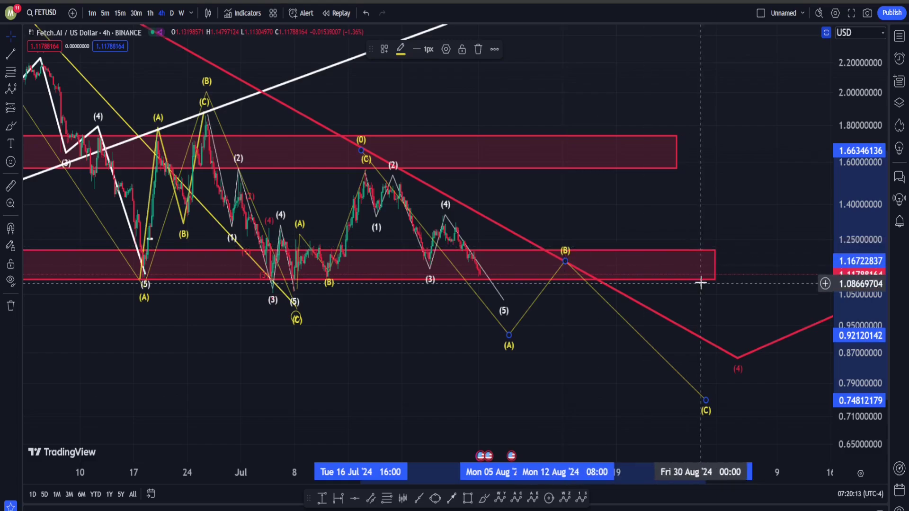
drag(716, 265, 737, 264)
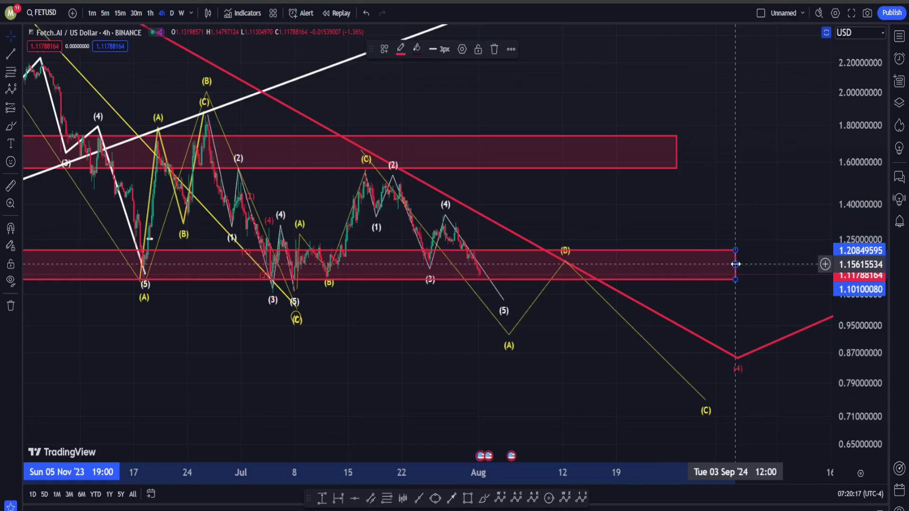
click(596, 221)
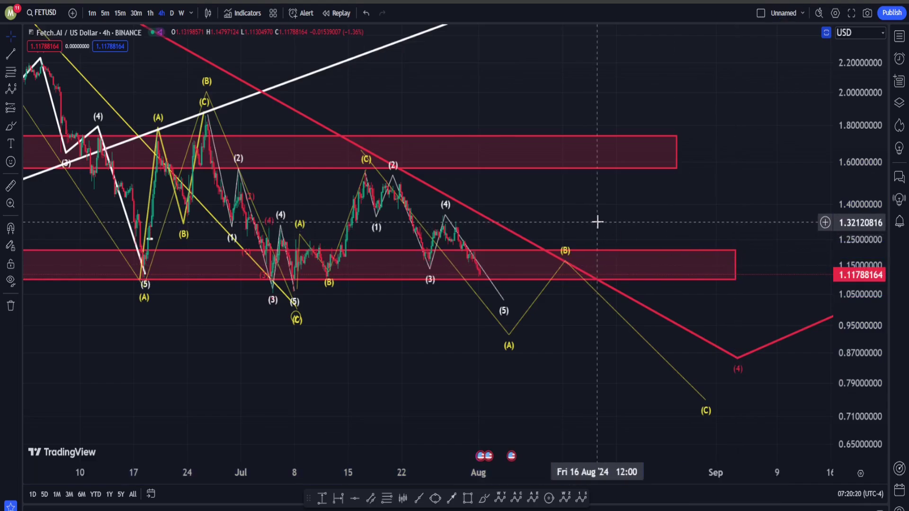
Step: Delete the projected yellow ABC correction that runs down from the July high
click(567, 256)
key(Delete)
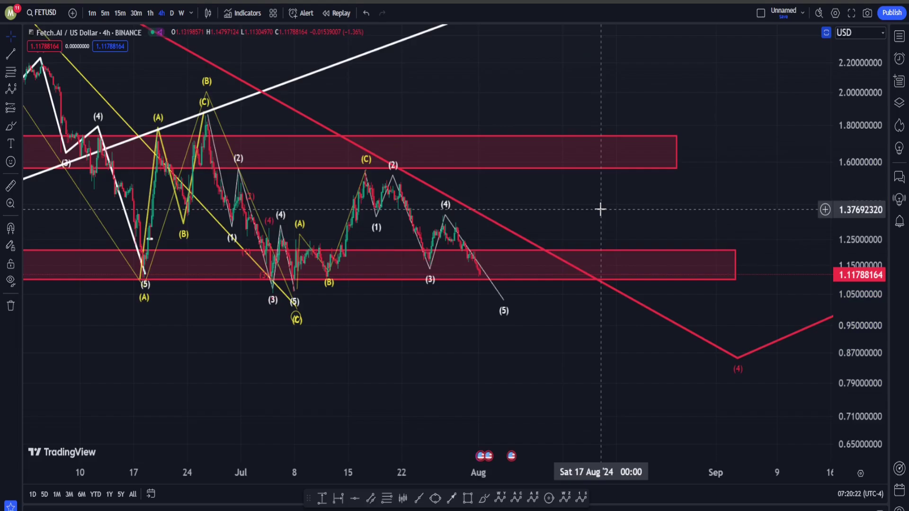
Step: Brush a projected rally from the current price through about 2.1, 1.65 and 2.3, circle its upper part, and undo the strokes
drag(601, 209, 567, 307)
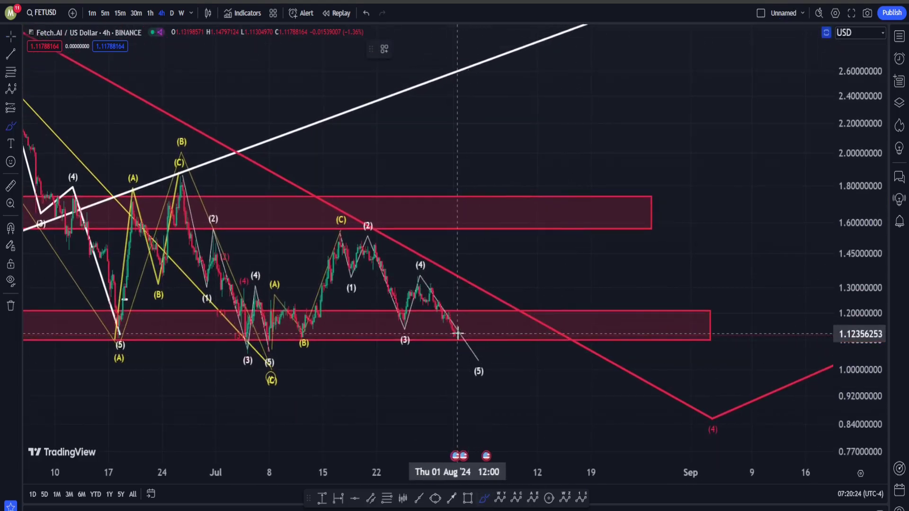
mouse_move(460, 332)
mouse_down()
mouse_move(568, 134)
mouse_move(586, 198)
mouse_move(613, 169)
mouse_move(638, 104)
mouse_move(502, 148)
mouse_move(624, 102)
mouse_up()
drag(710, 150, 565, 140)
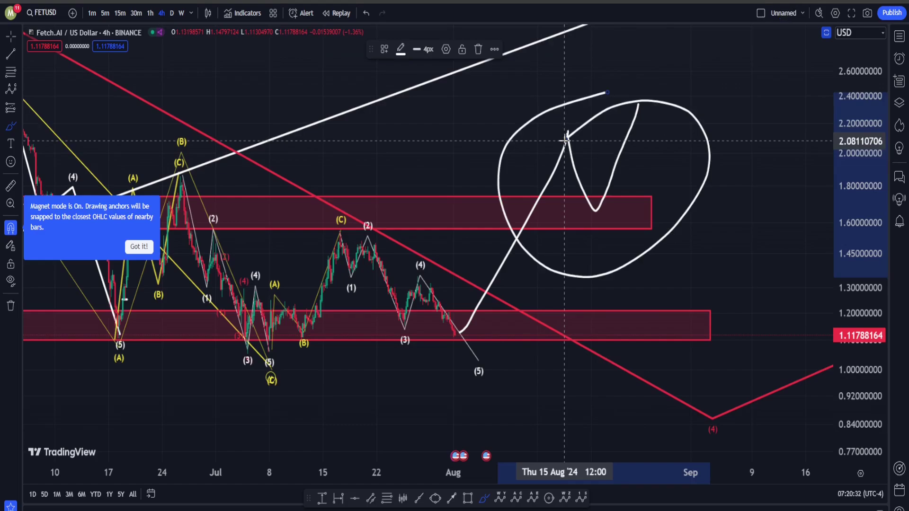
key(ctrl+z)
key(ctrl)
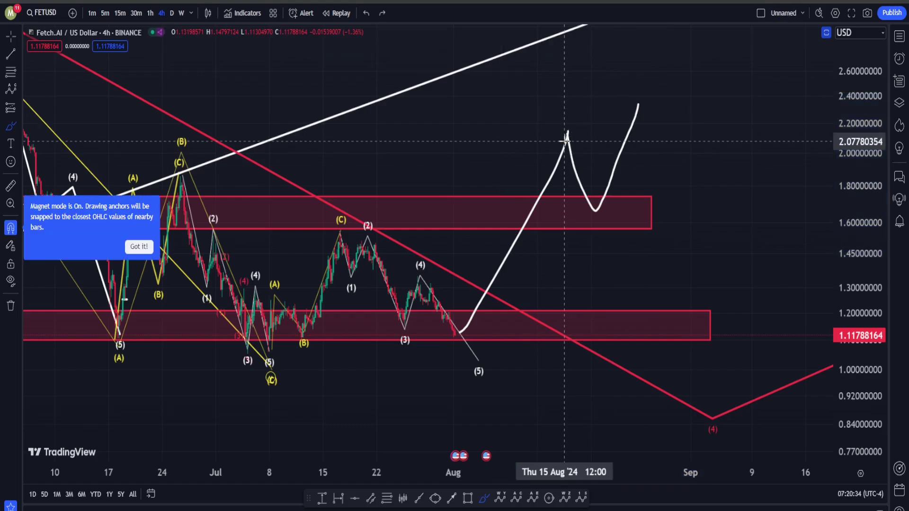
key(Escape)
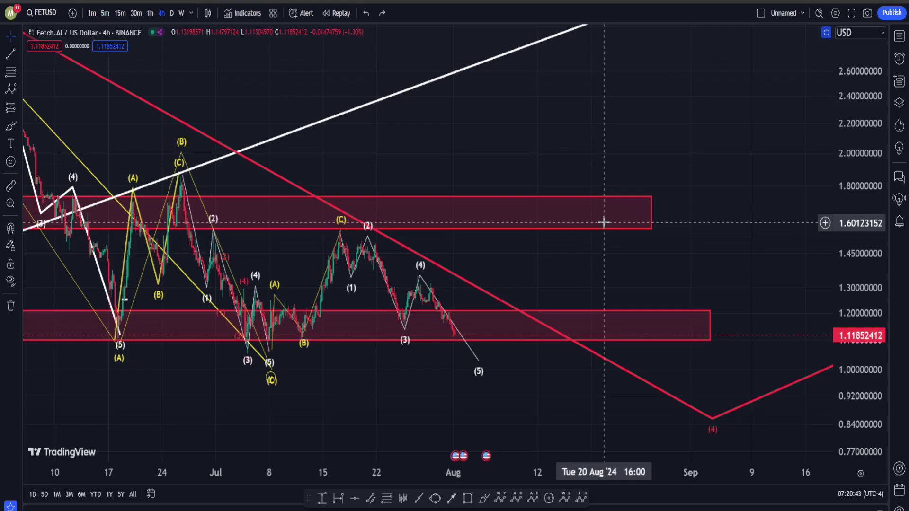
Step: Reset the price scale, switch to the weekly timeframe, and show the Stoch RSI and MACD panes with the latest candles
double_click(848, 211)
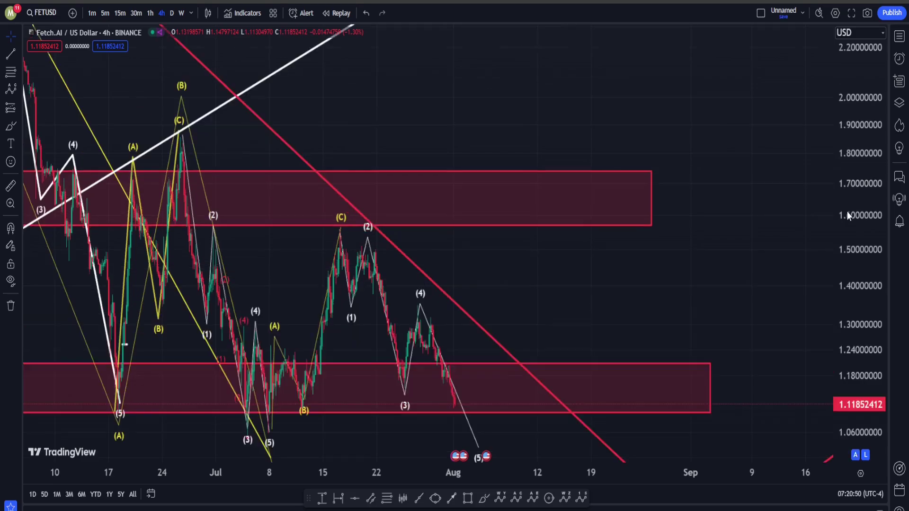
click(182, 13)
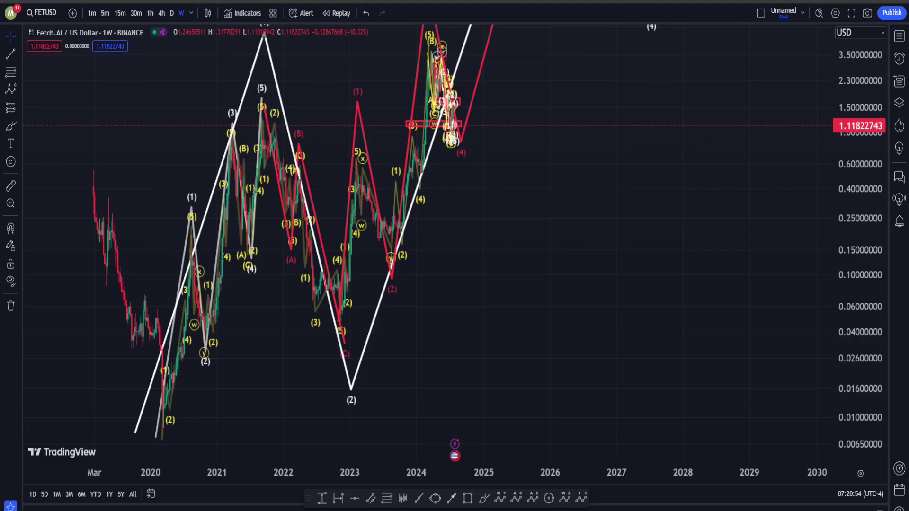
scroll(424, 245, up, 10)
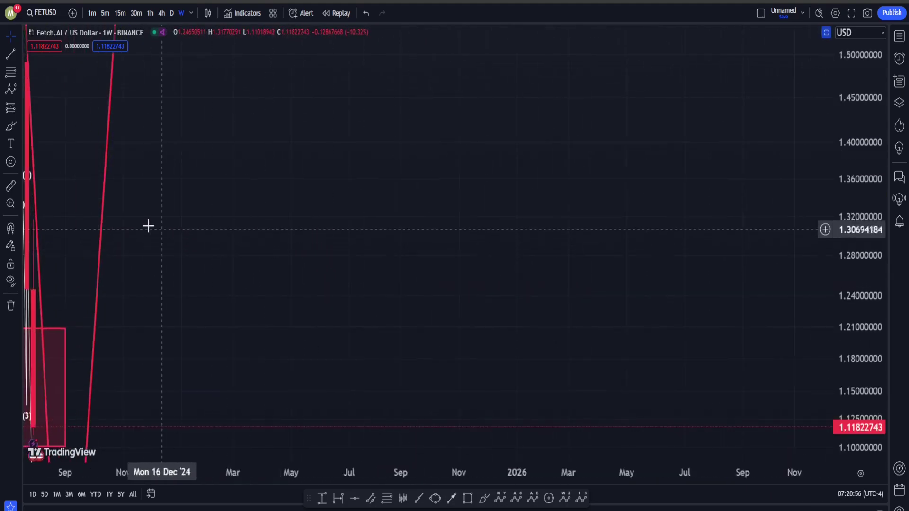
scroll(143, 225, up, 5)
drag(200, 183, 827, 192)
double_click(698, 129)
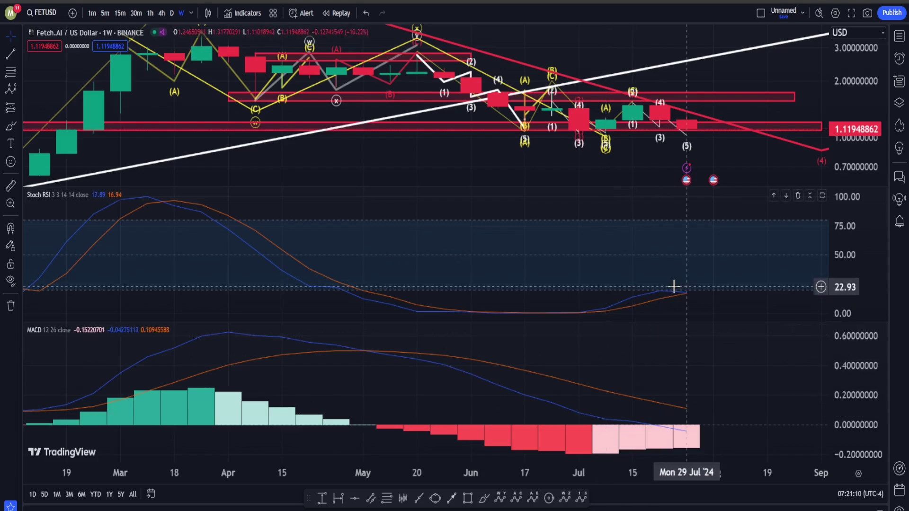
Step: Circle the latest weekly candles and the recent end of the Stoch RSI lines with the brush, and undo both circles
drag(739, 264, 568, 268)
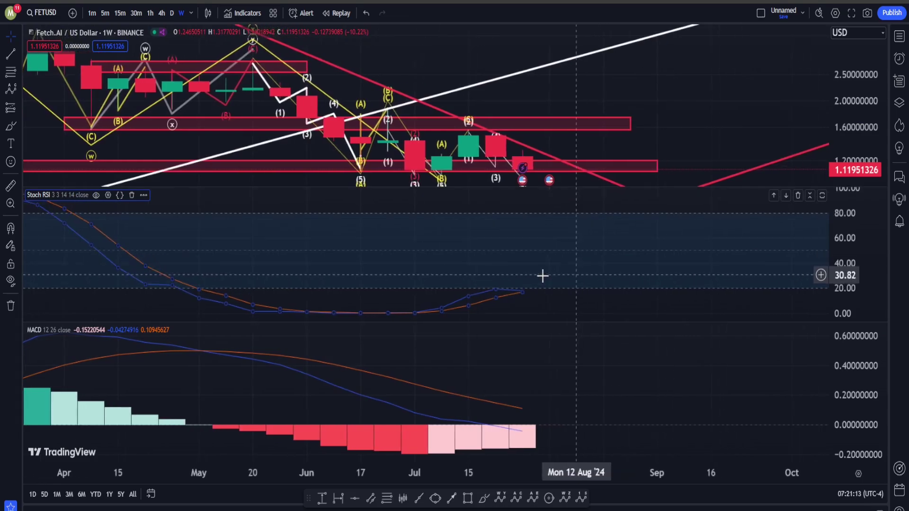
click(484, 497)
mouse_move(549, 180)
mouse_down()
mouse_move(505, 172)
mouse_move(549, 107)
mouse_up()
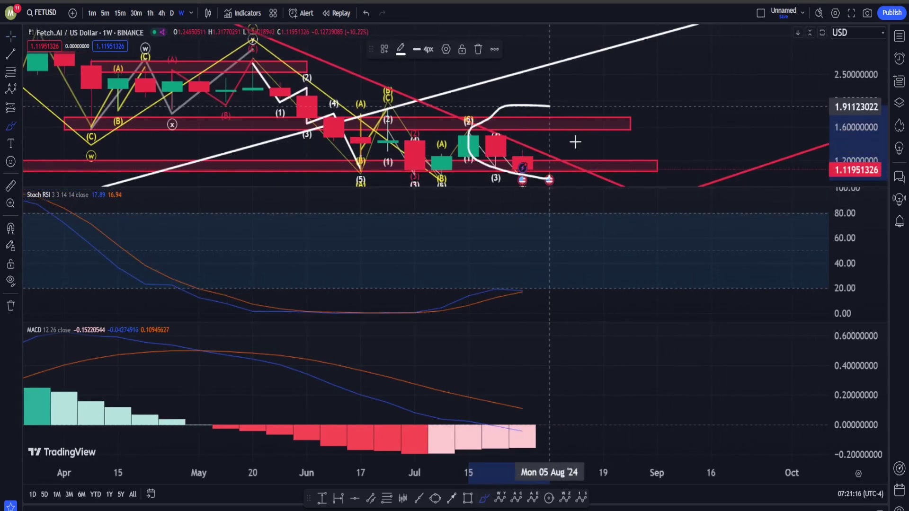
drag(575, 142, 549, 179)
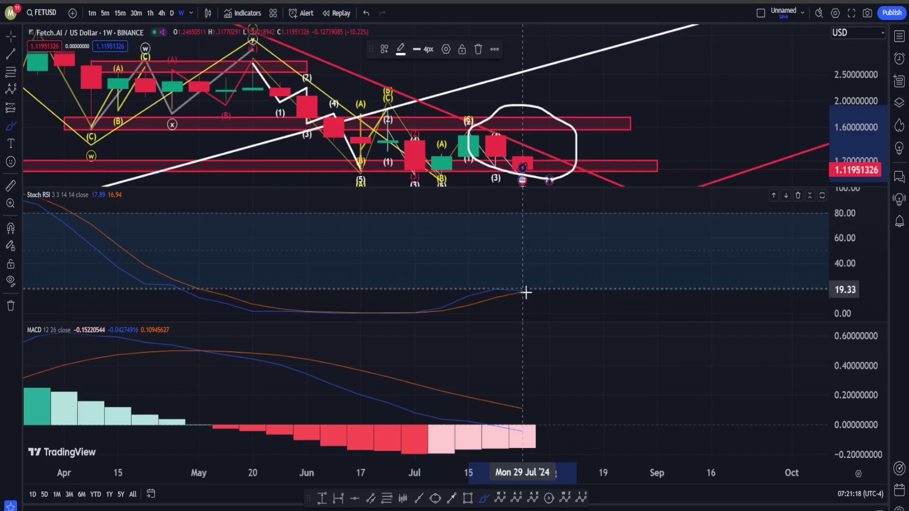
mouse_move(537, 270)
mouse_down()
mouse_move(496, 279)
mouse_move(561, 294)
mouse_move(540, 273)
mouse_up()
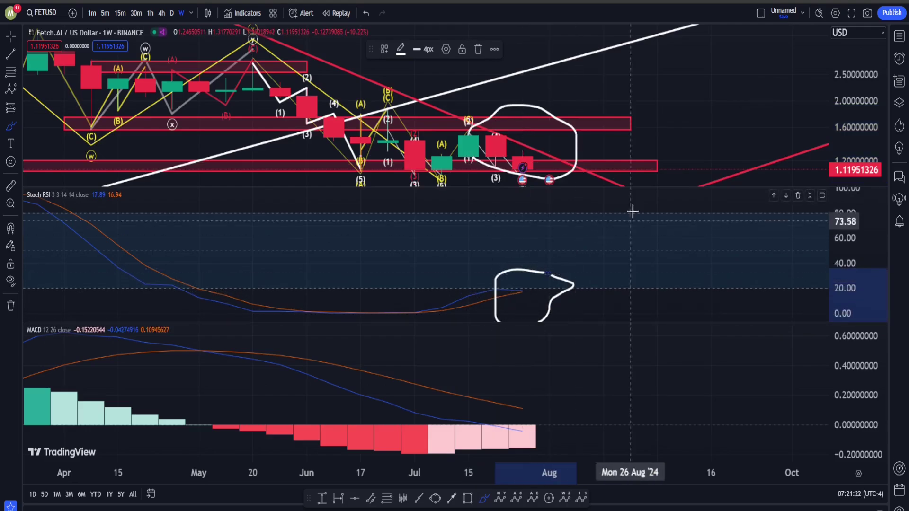
key(ctrl+z)
key(ctrl+z)
key(Escape)
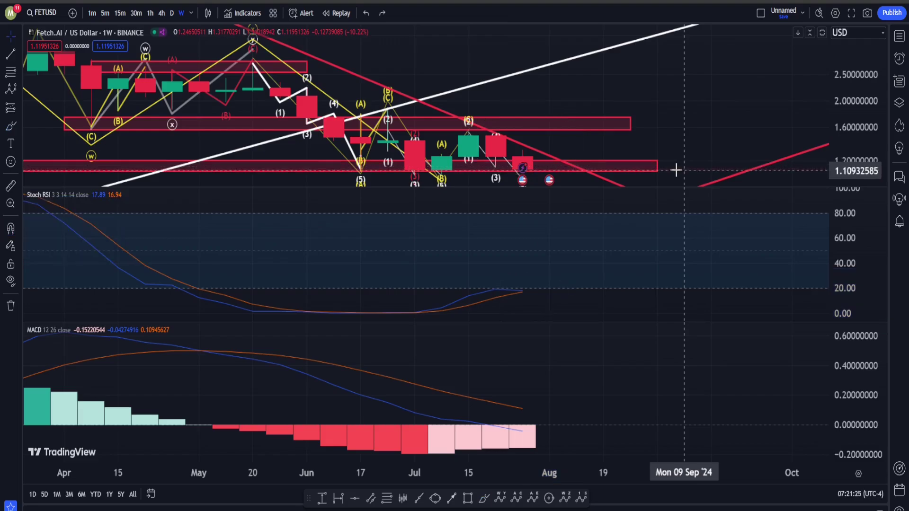
Step: Maximize the price pane to examine the current weekly candle at the lower red zone, and restore the indicator panes
double_click(718, 126)
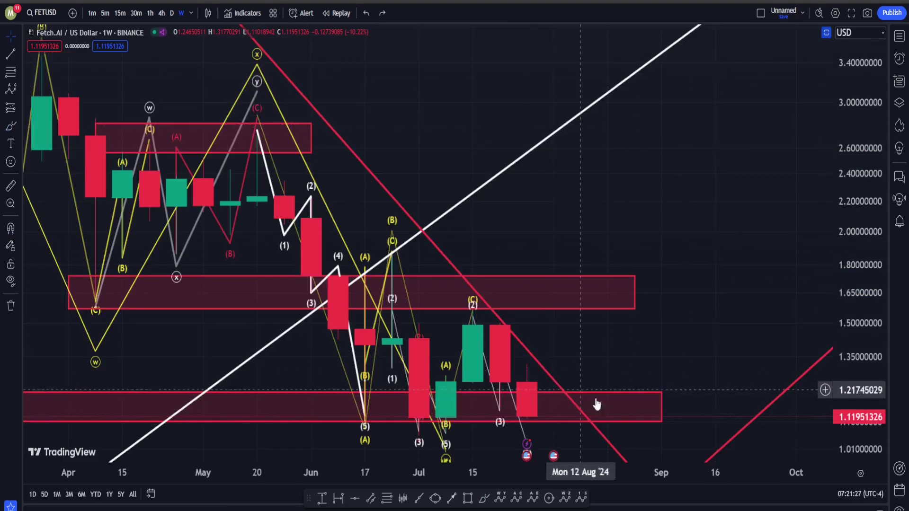
click(537, 421)
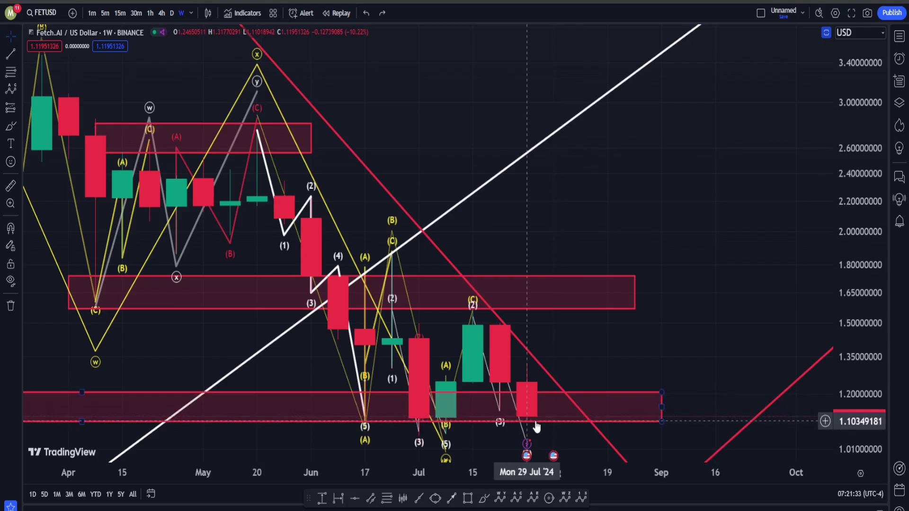
double_click(718, 290)
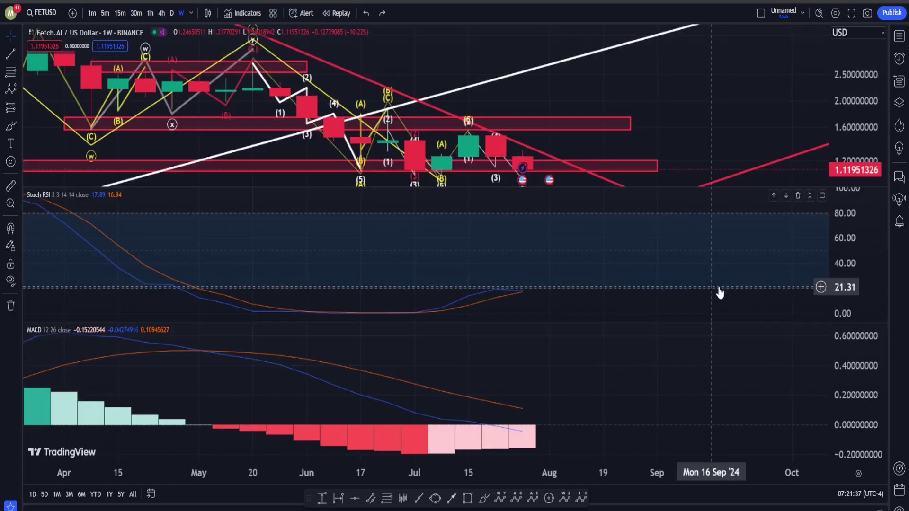
Step: Switch to the daily timeframe and maximize the price pane to examine the wave count since May
click(172, 13)
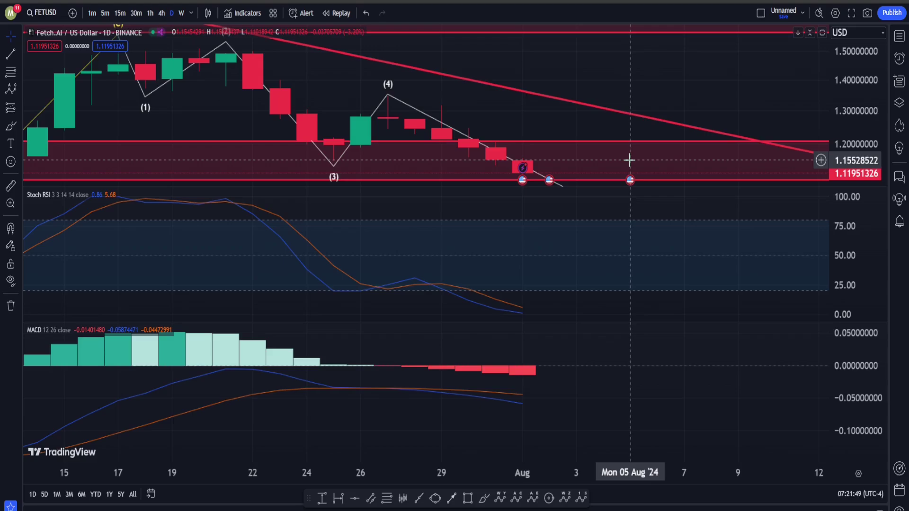
double_click(474, 108)
scroll(531, 132, down, 6)
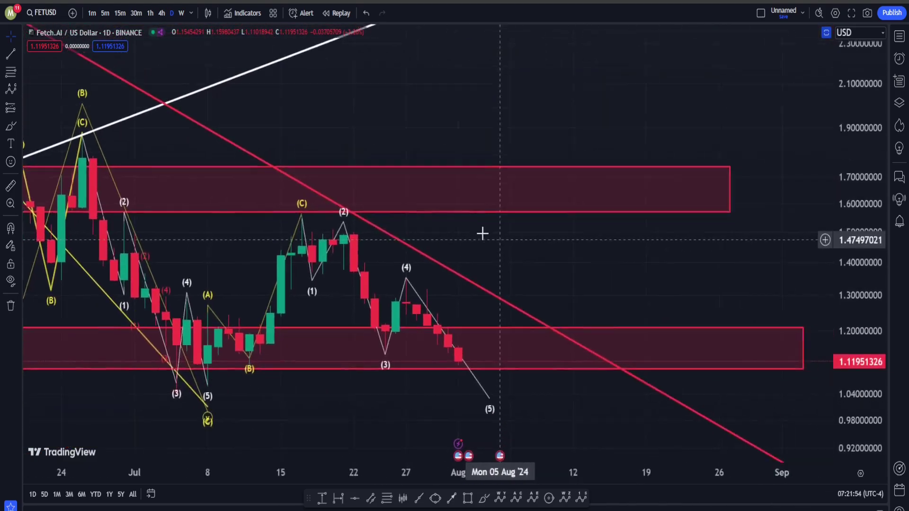
scroll(651, 243, down, 5)
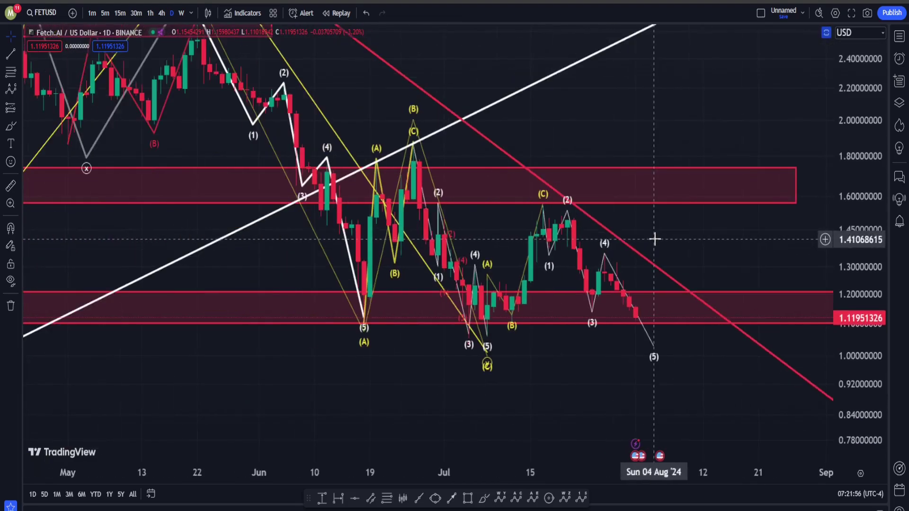
Step: Circle the descending five-wave impulse from the July high with the brush, and undo the circle
drag(682, 241, 517, 240)
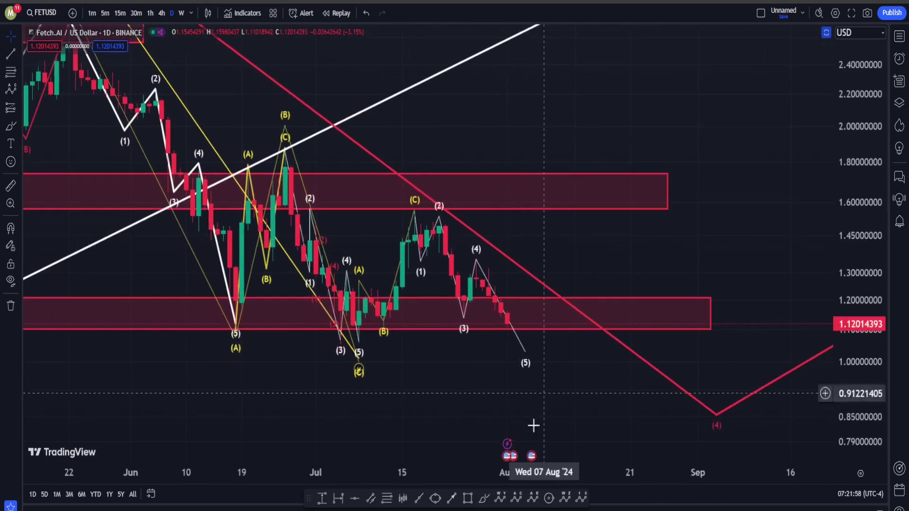
click(484, 498)
mouse_move(553, 308)
mouse_down()
mouse_move(416, 347)
mouse_move(548, 284)
mouse_move(546, 386)
mouse_up()
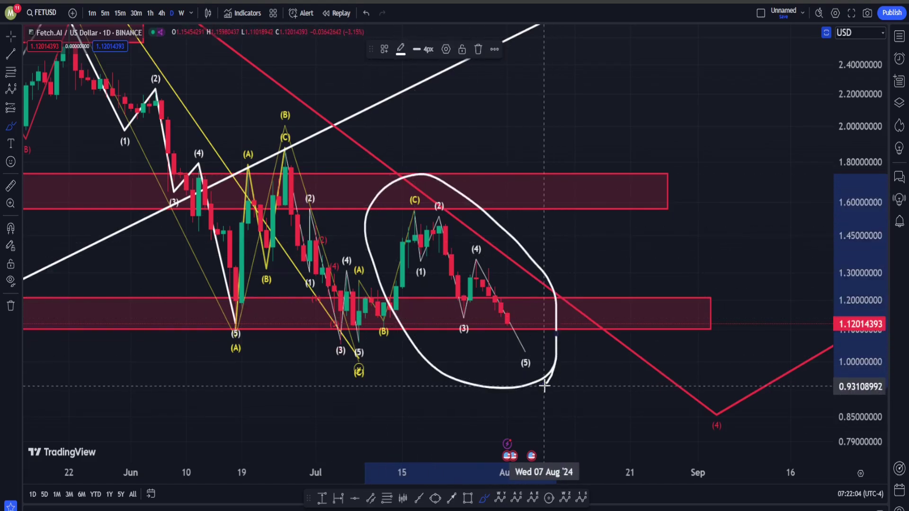
key(ctrl+z)
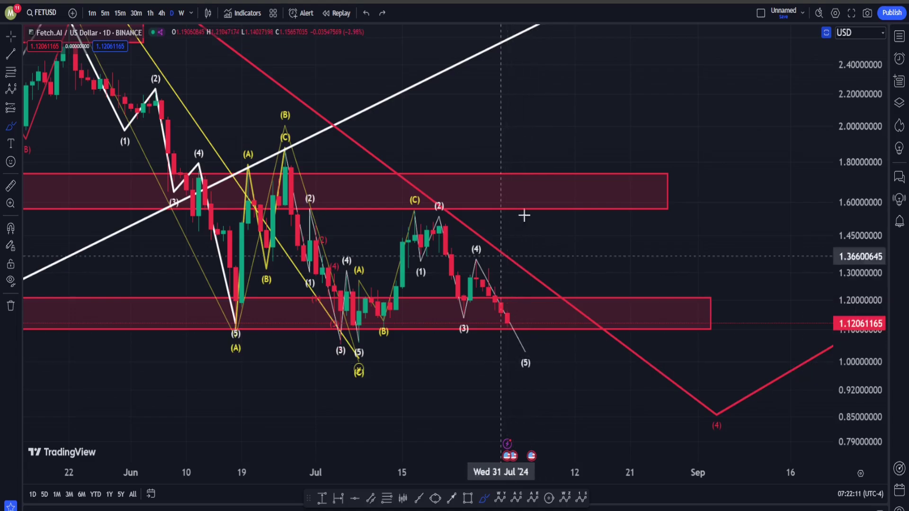
key(Escape)
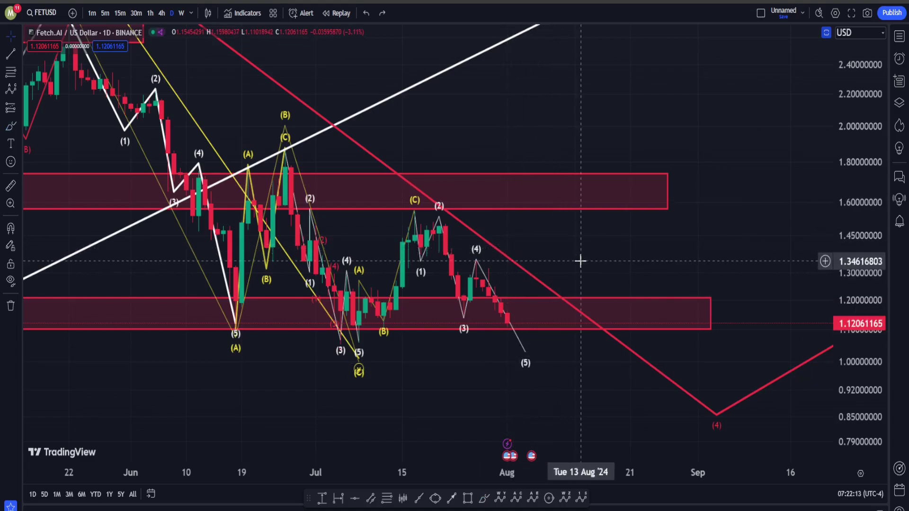
Step: Brush a line from wave (4) down past wave (5) to about 0.91, and undo the stroke
drag(579, 258, 565, 214)
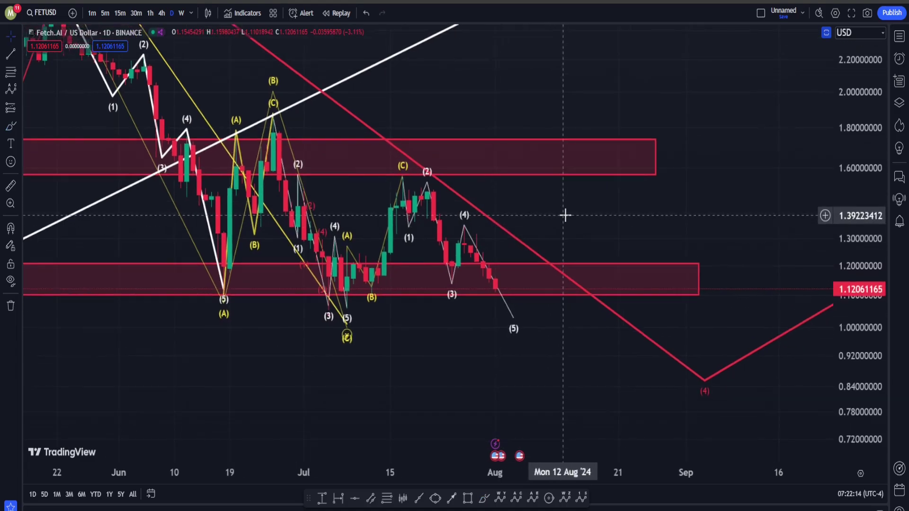
click(484, 499)
drag(460, 231, 537, 361)
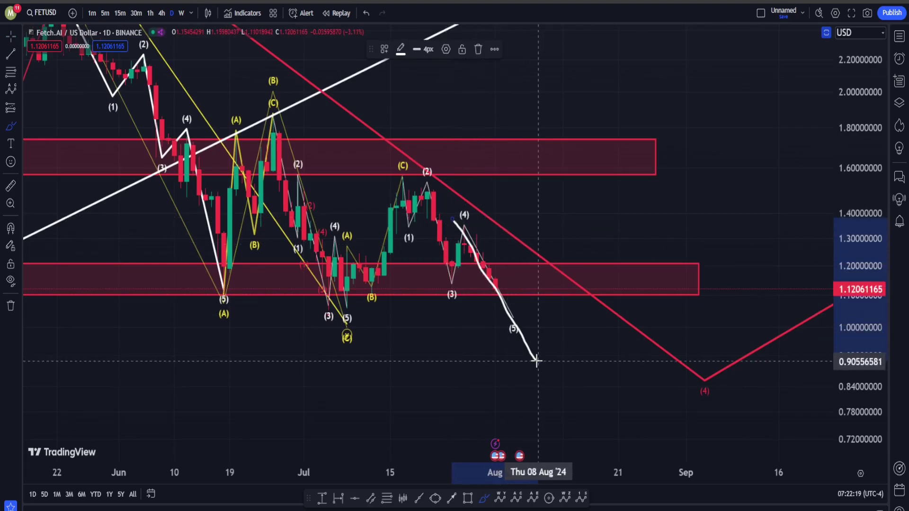
key(ctrl+z)
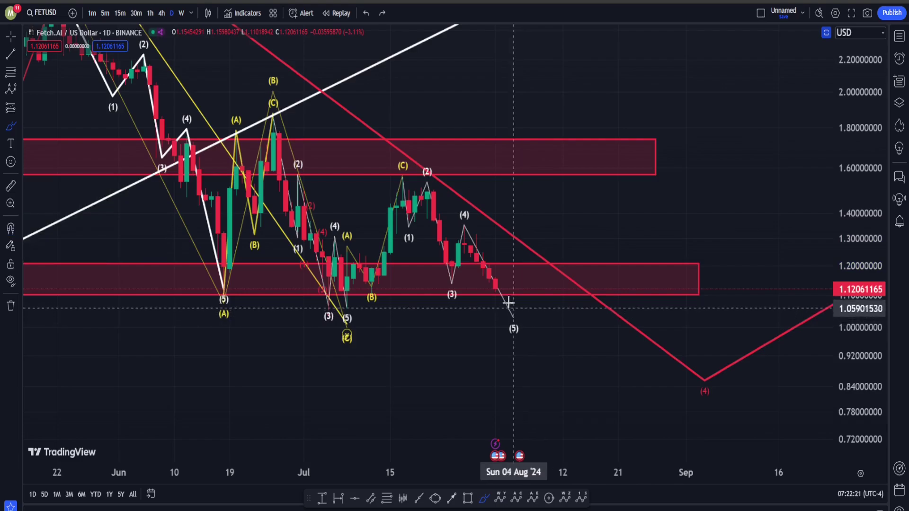
Step: Brush a projected three-part decline from the current price through about 0.95, 1.12 and 0.79, and undo the stroke
mouse_move(493, 279)
mouse_down()
mouse_move(535, 346)
mouse_move(567, 290)
mouse_move(651, 407)
mouse_up()
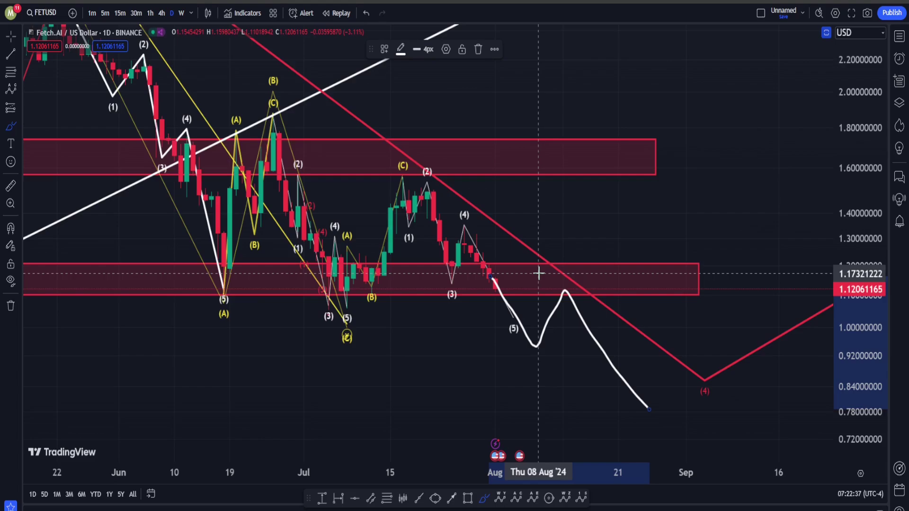
key(ctrl)
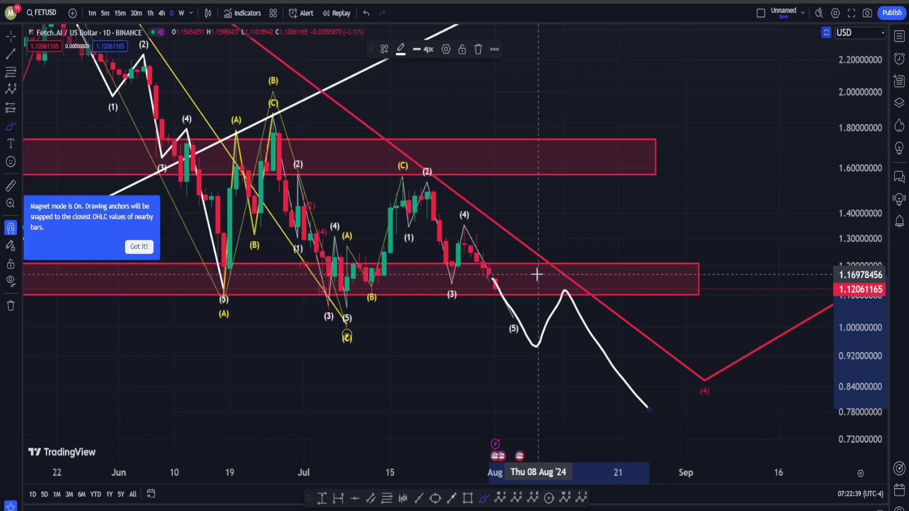
key(ctrl+z)
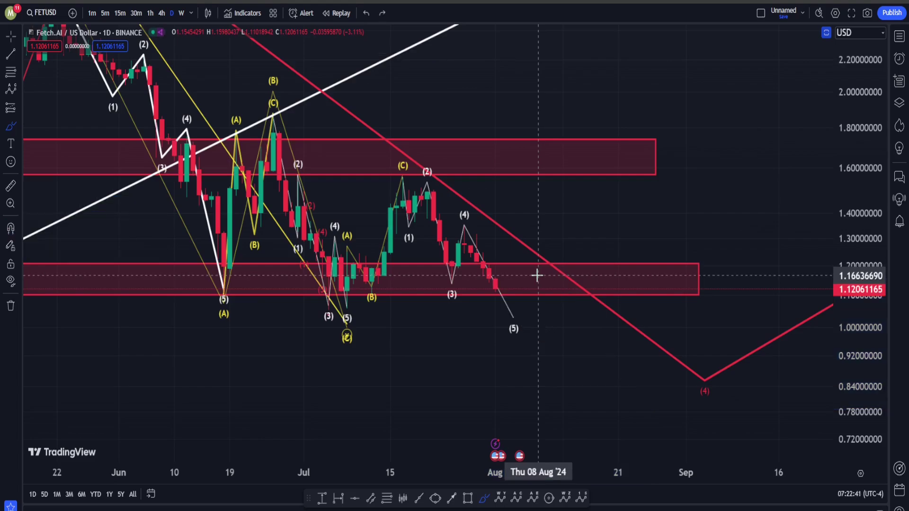